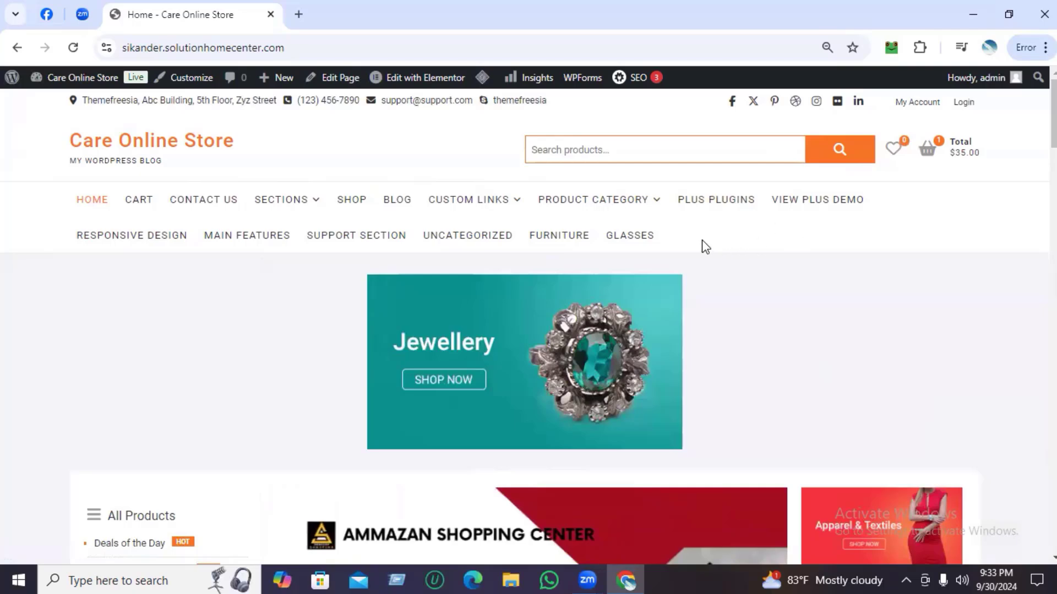
# Step: Look over the store homepage's top banner, product category list, image slider and side promotions
pyautogui.scroll(-6, 149, 307)
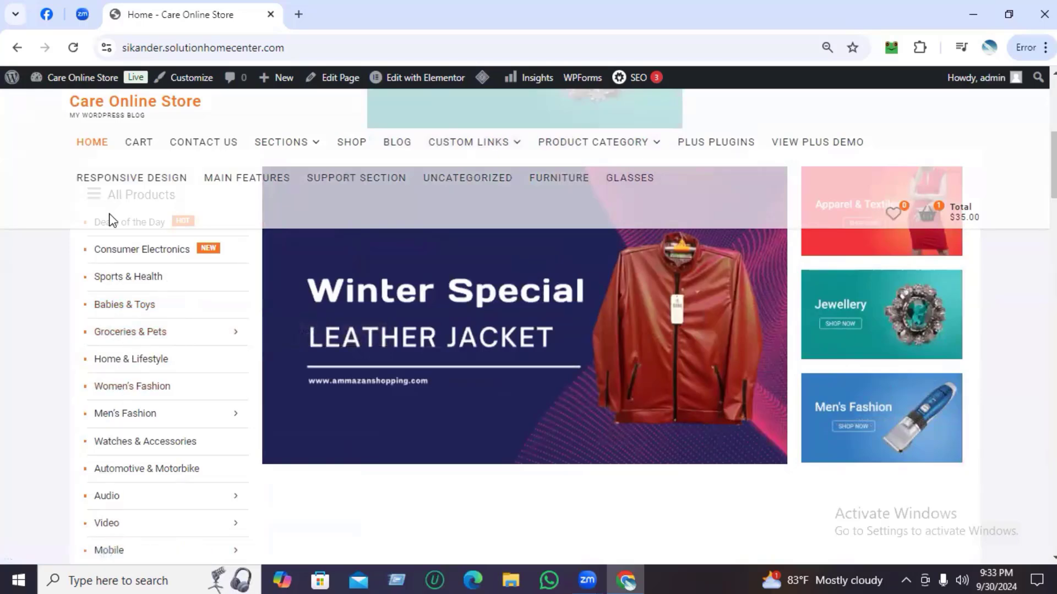
pyautogui.scroll(6, 246, 374)
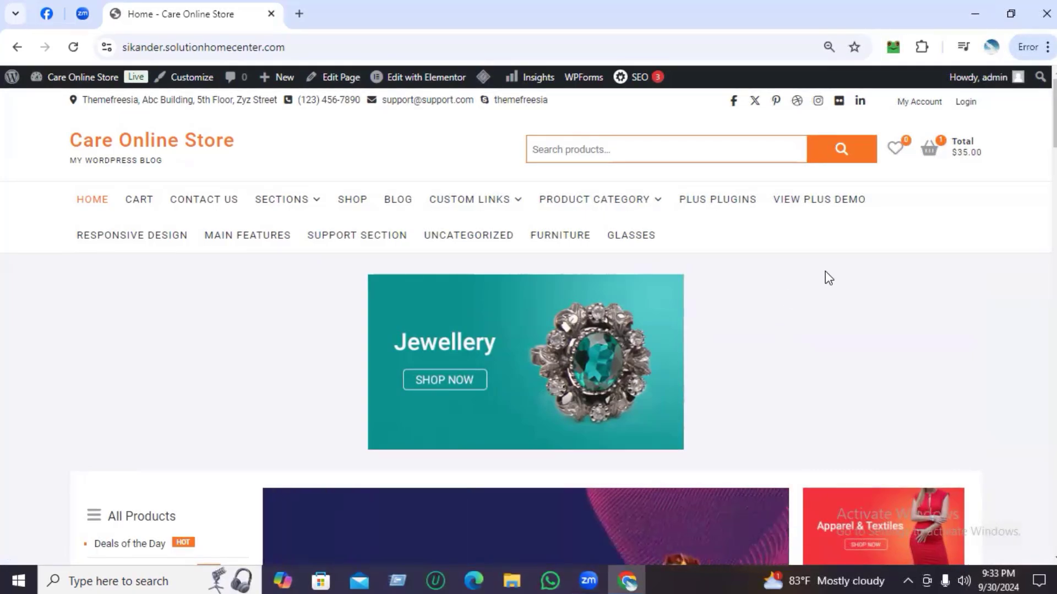
pyautogui.scroll(-2, 814, 292)
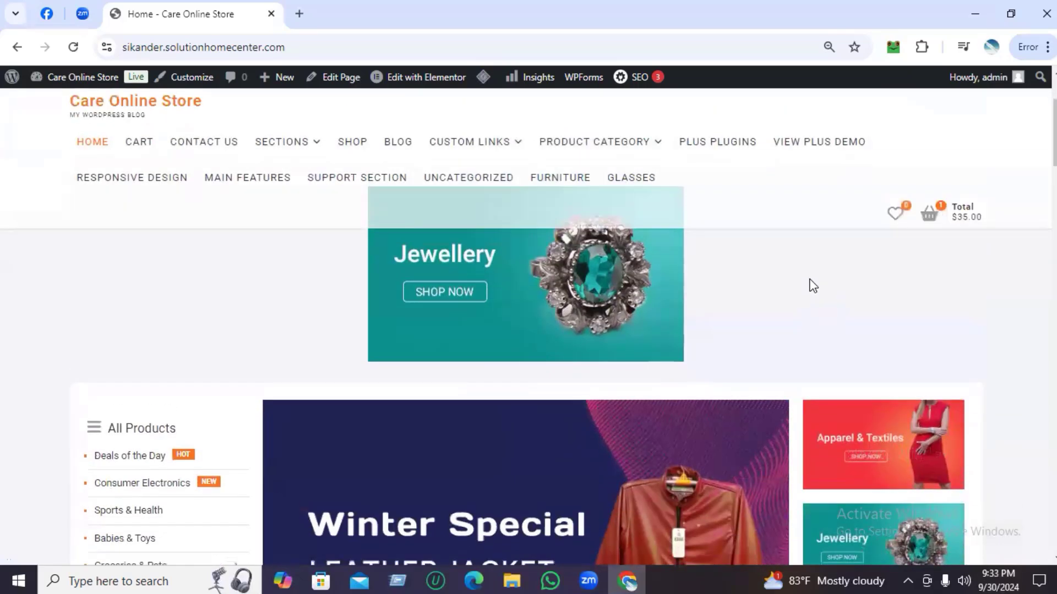
pyautogui.scroll(-3, 809, 268)
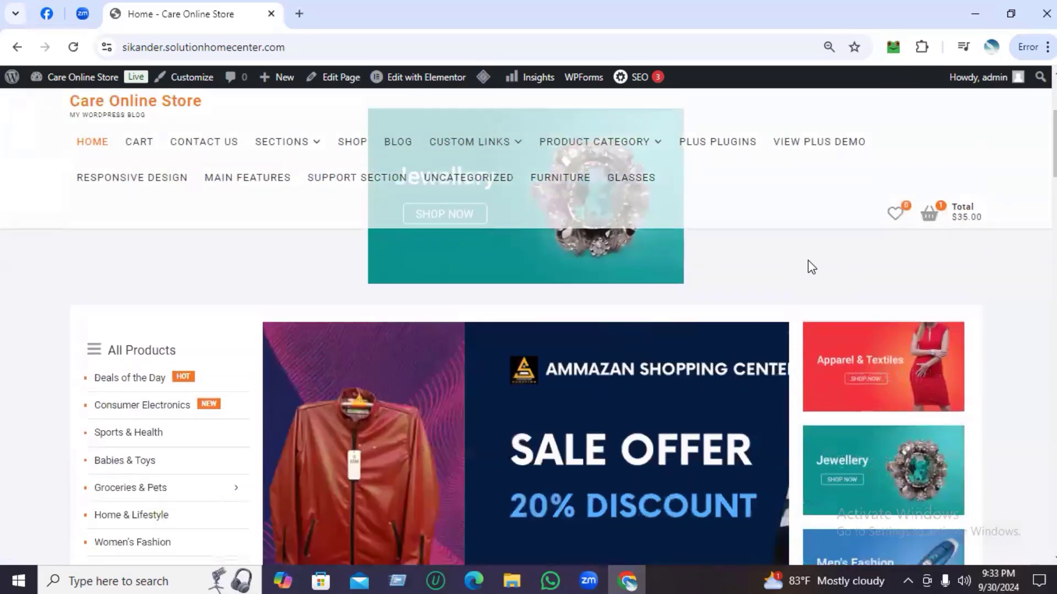
pyautogui.scroll(4, 808, 260)
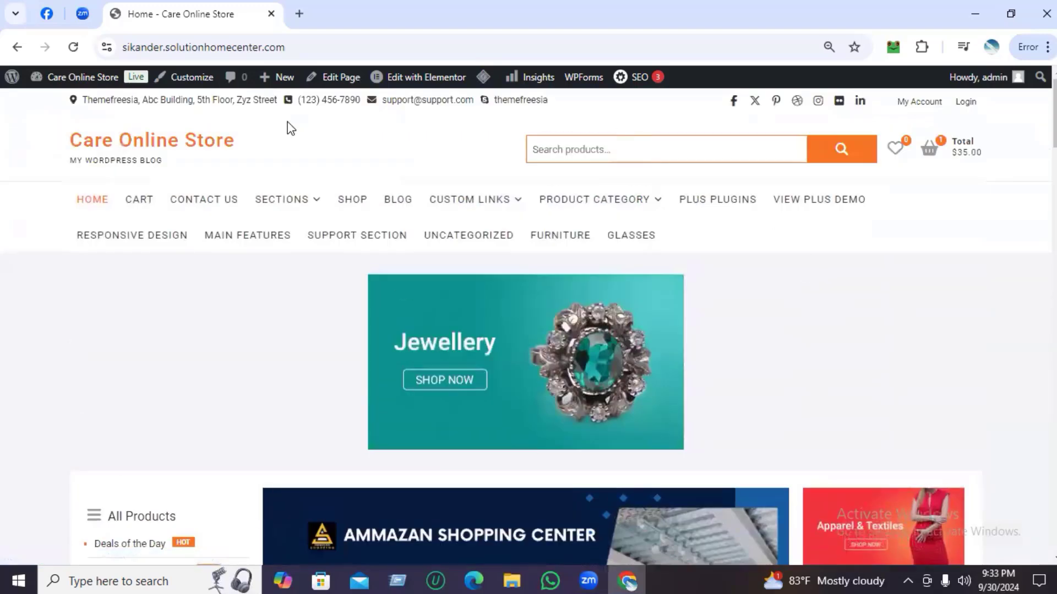
# Step: Open the list of all posts in the site's WordPress administration area
pyautogui.click(10, 78)
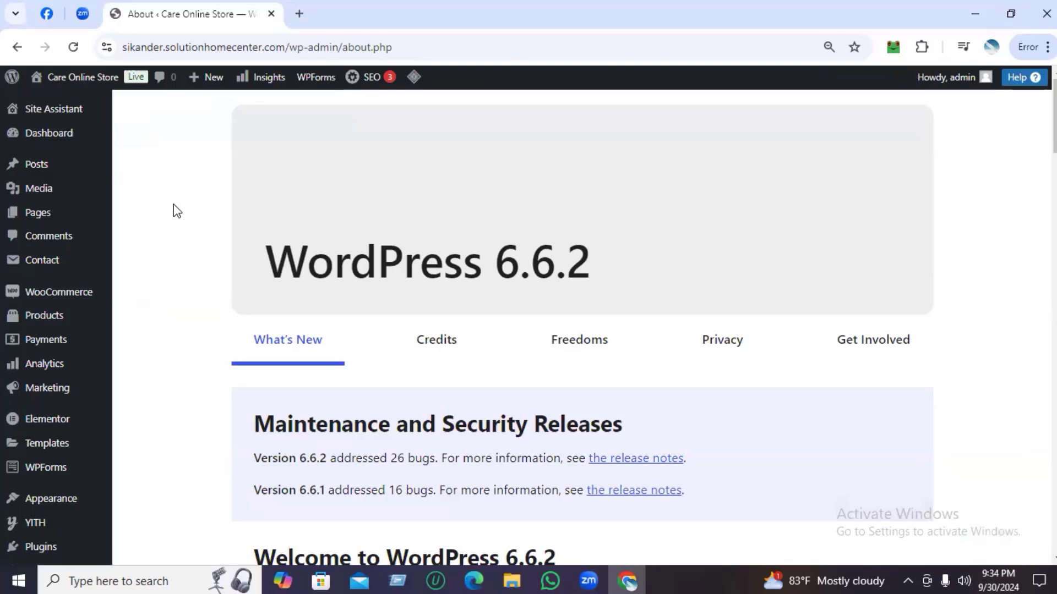
pyautogui.moveTo(41, 166)
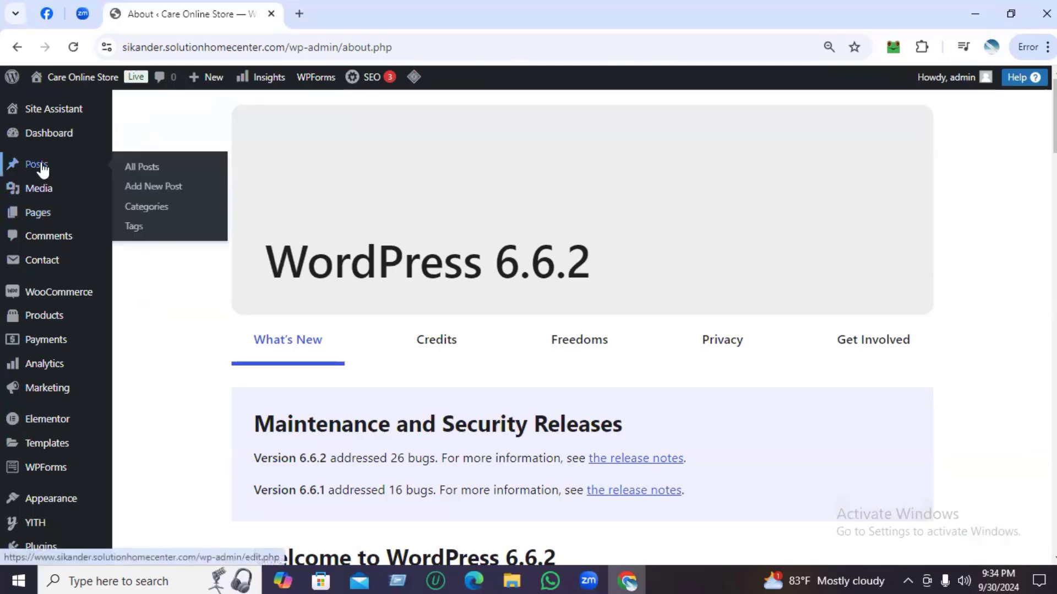
pyautogui.click(143, 171)
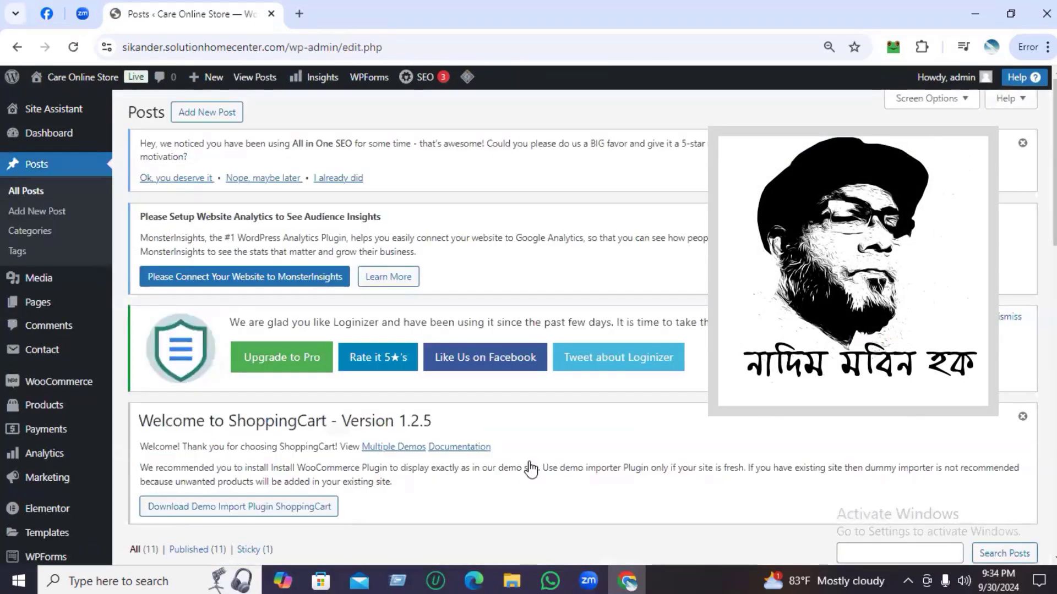
# Step: Filter the posts list by the Slider category and review the posts assigned to it
pyautogui.scroll(-5, 414, 431)
pyautogui.scroll(-5, 415, 427)
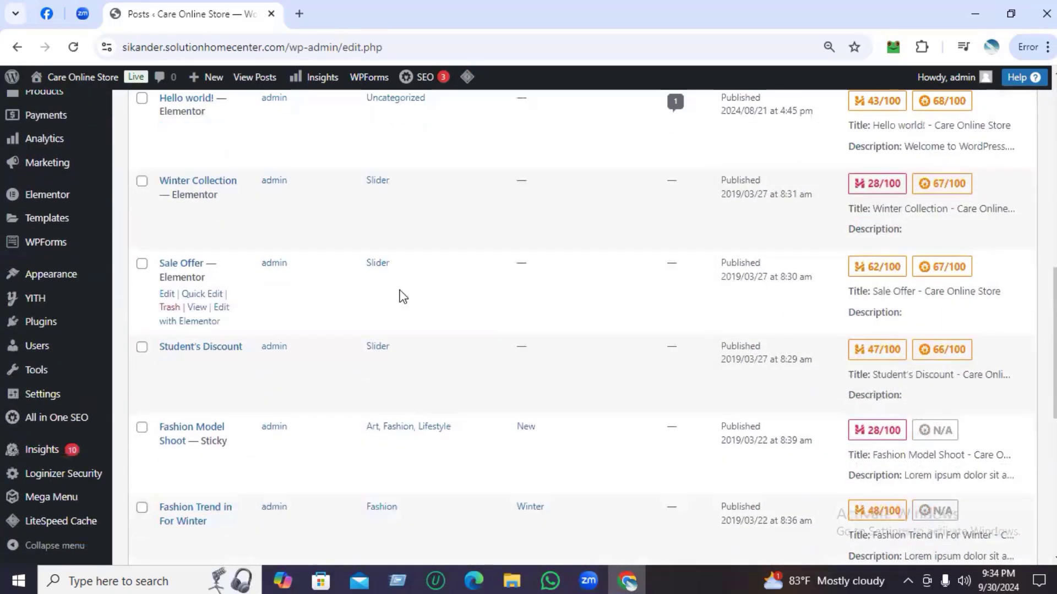
pyautogui.click(375, 264)
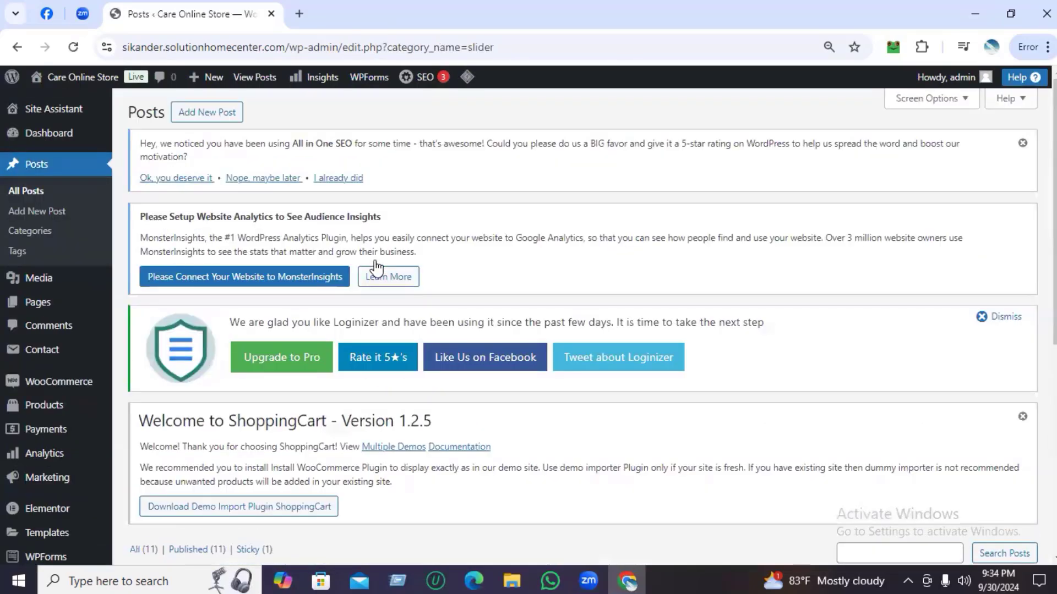
pyautogui.scroll(-4, 385, 357)
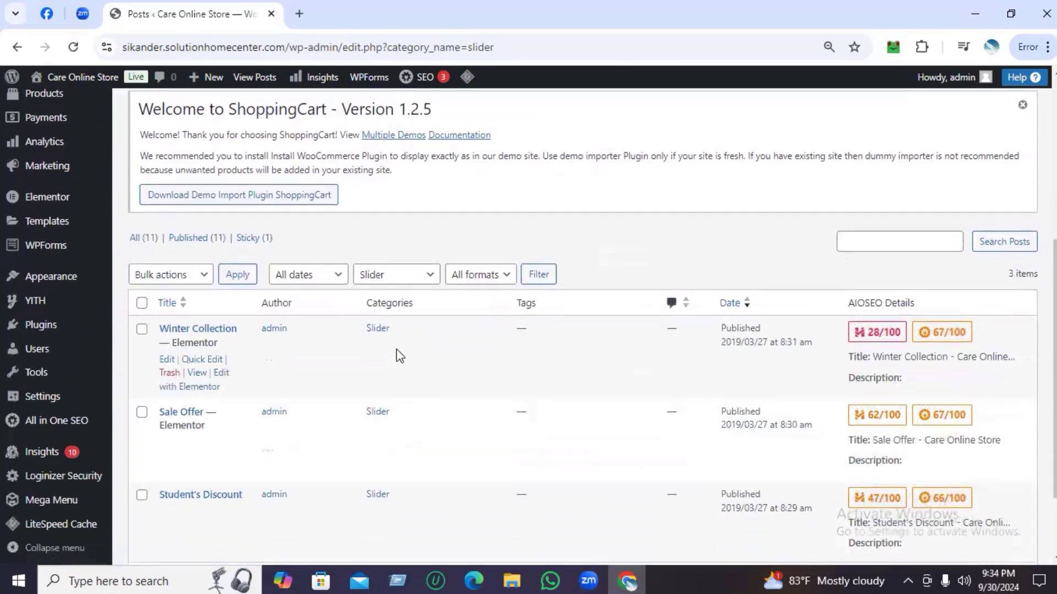
pyautogui.scroll(-2, 398, 355)
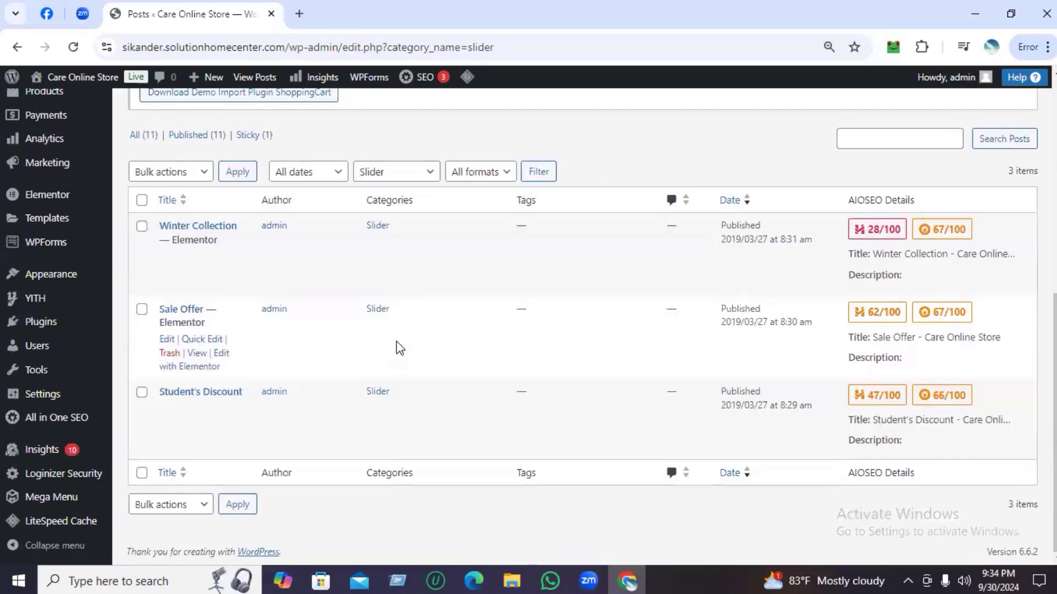
# Step: Create a new post with the title "Special Offer"
pyautogui.scroll(4, 405, 337)
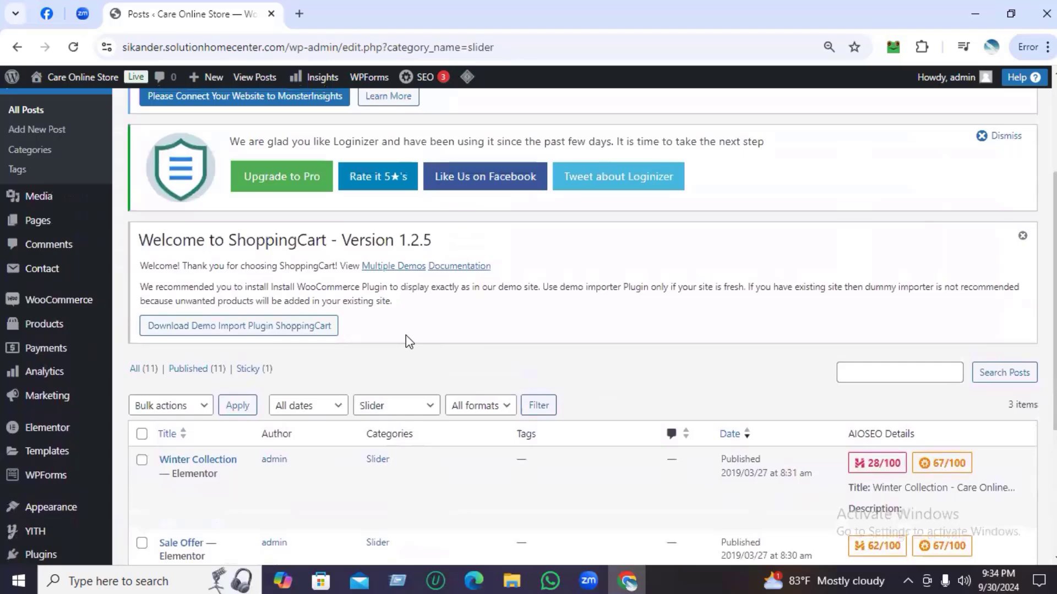
pyautogui.scroll(3, 407, 338)
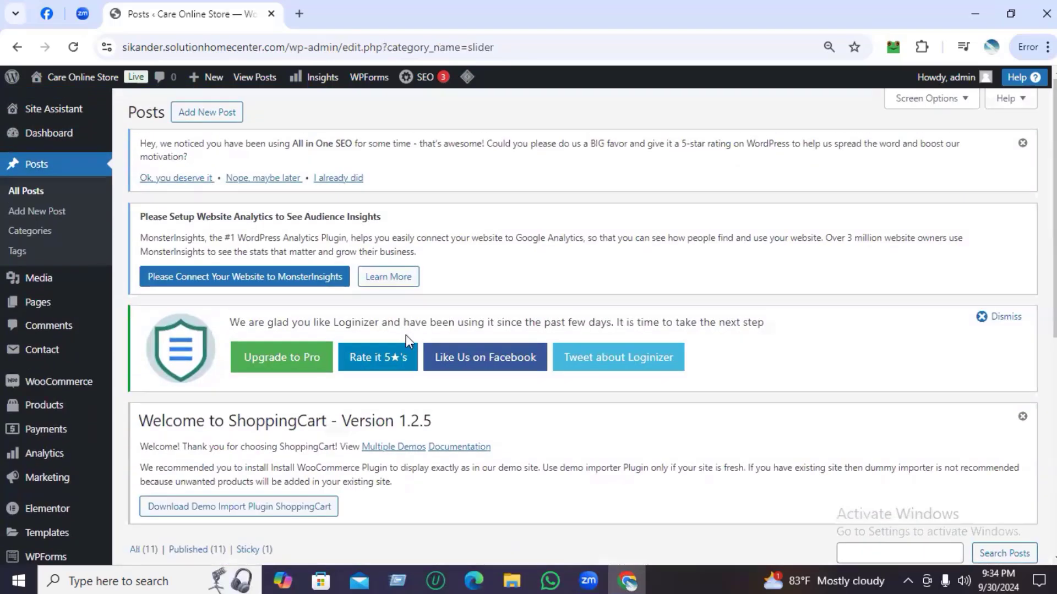
pyautogui.click(199, 118)
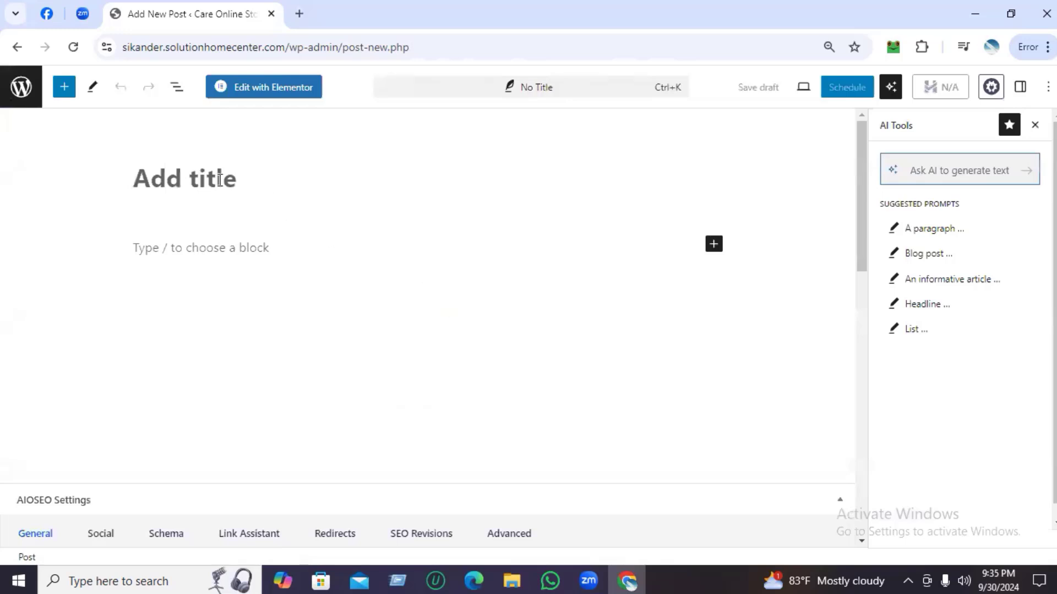
pyautogui.click(209, 179)
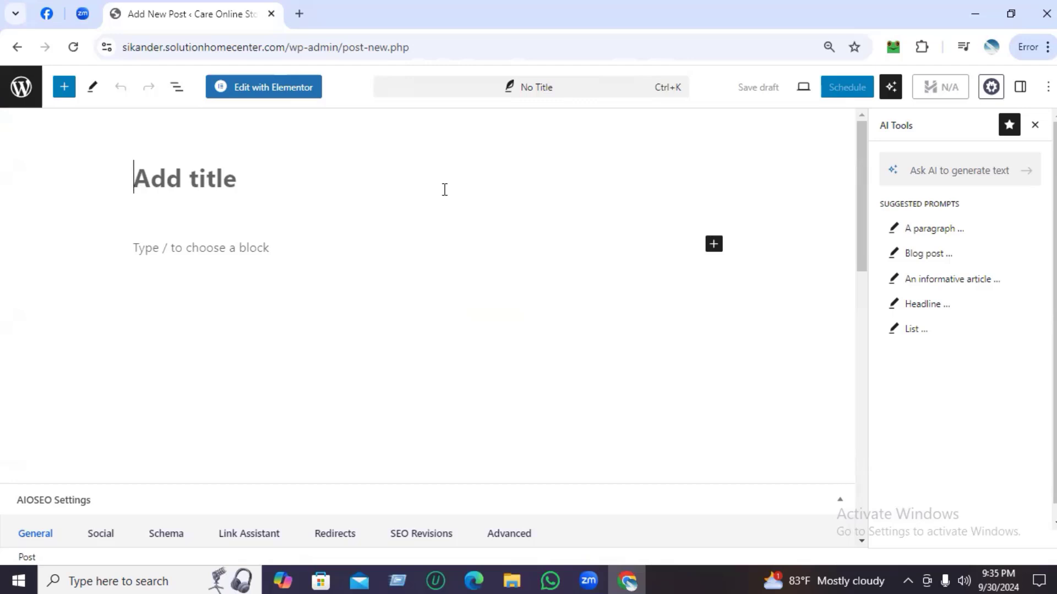
pyautogui.write('S')
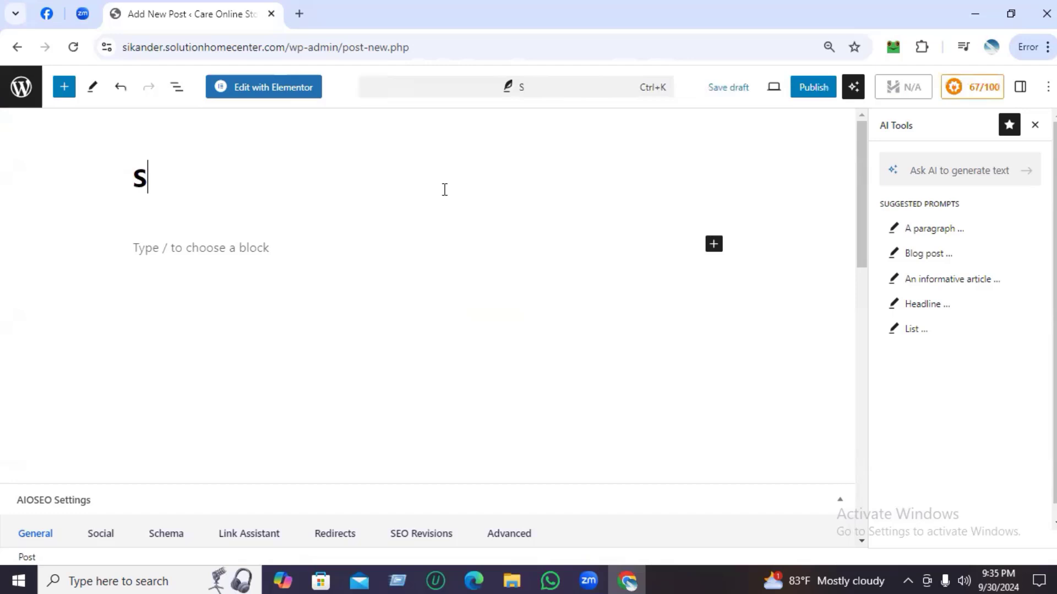
pyautogui.write('pecial ')
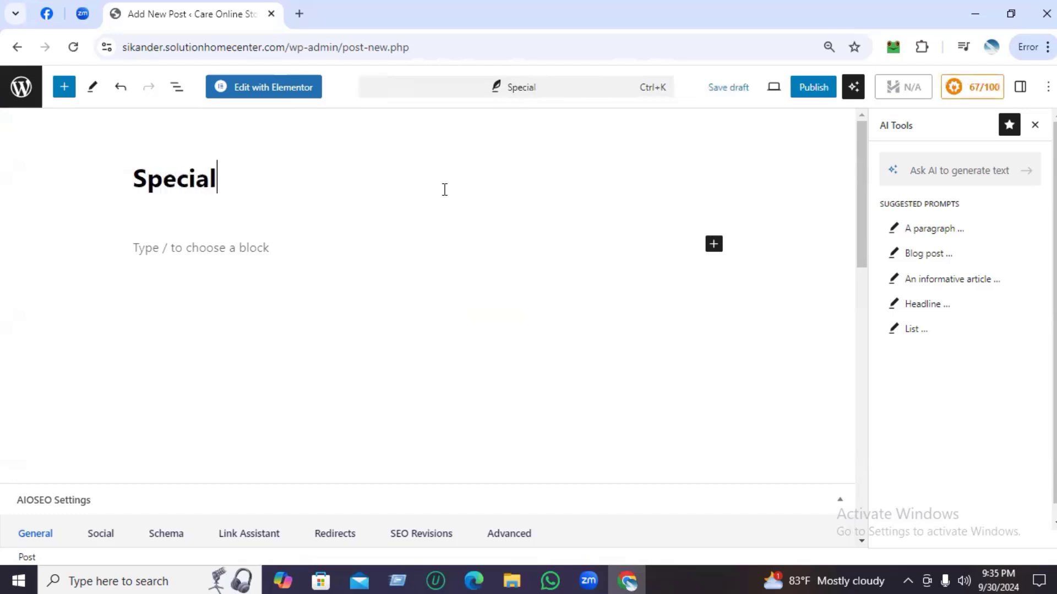
pyautogui.write('Offe')
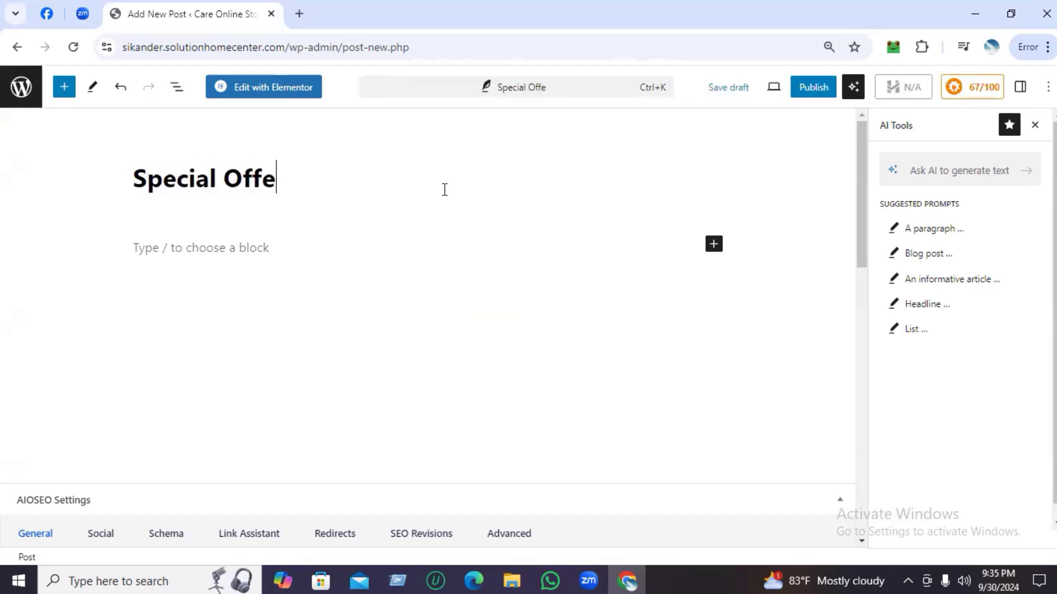
pyautogui.write('r')
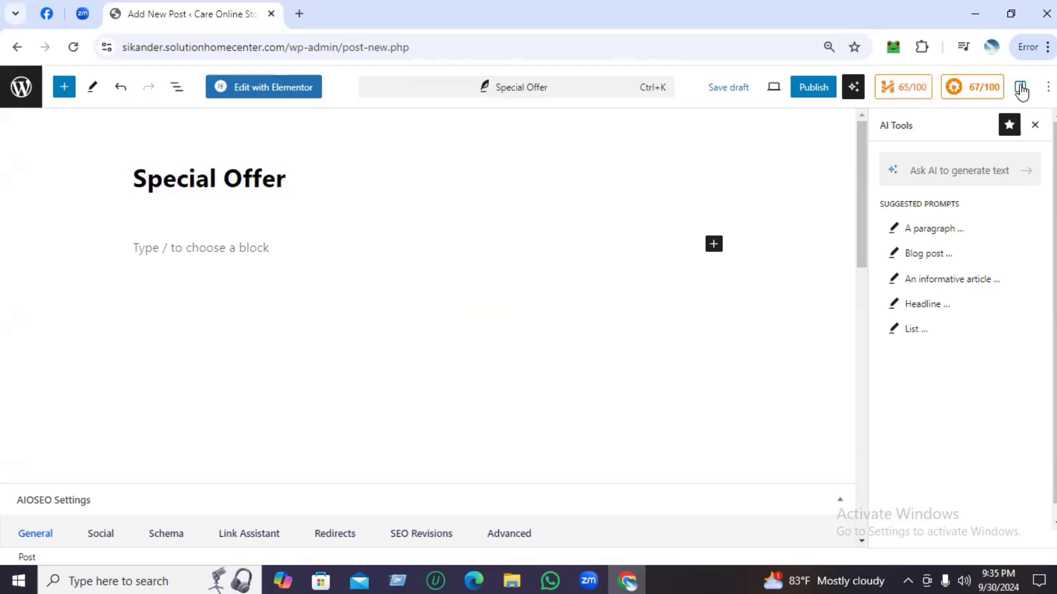
# Step: Set the blue Men's Fashion banner from the media library as the post's featured image and dismiss the design library pop-up
pyautogui.click(1020, 89)
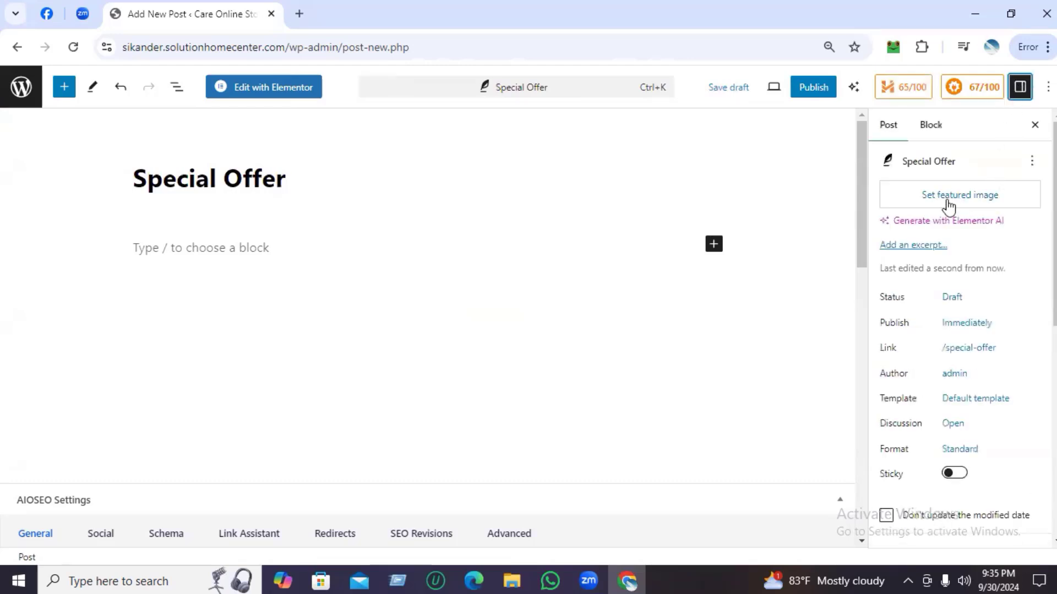
pyautogui.click(946, 196)
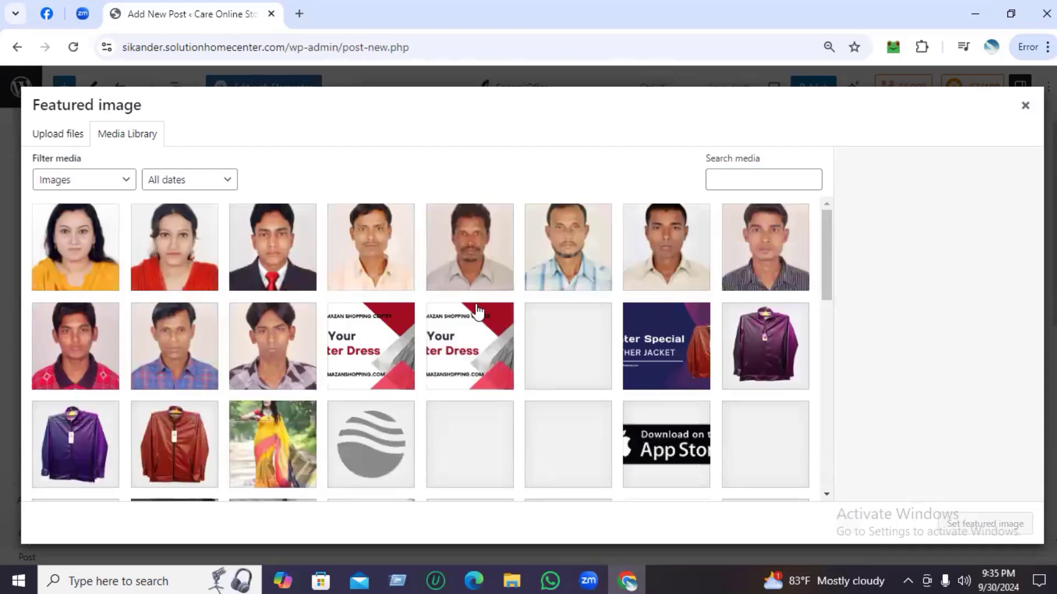
pyautogui.scroll(-2, 476, 309)
pyautogui.scroll(-1, 476, 309)
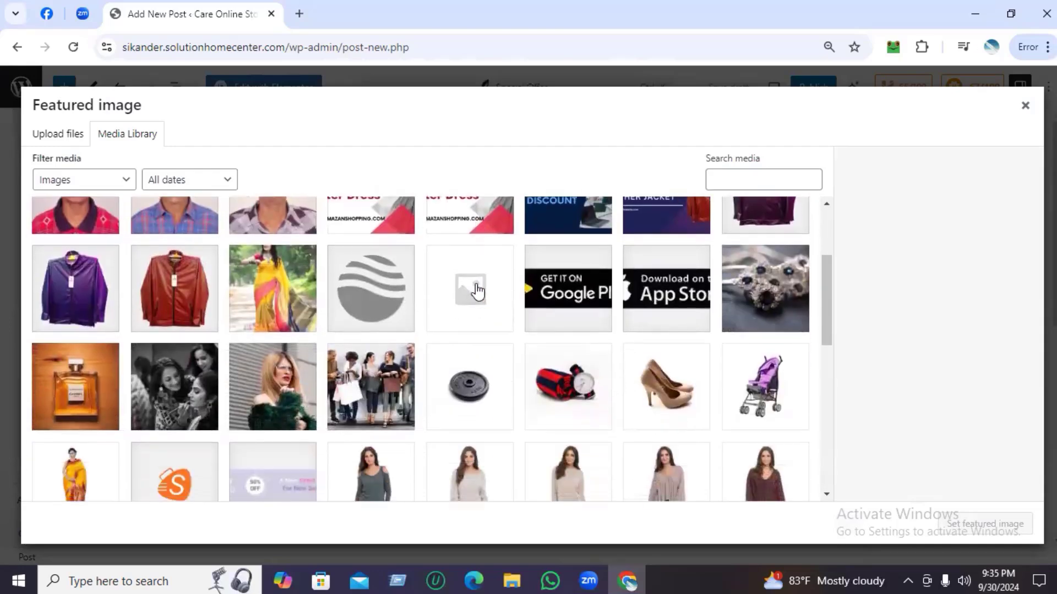
pyautogui.scroll(-3, 479, 283)
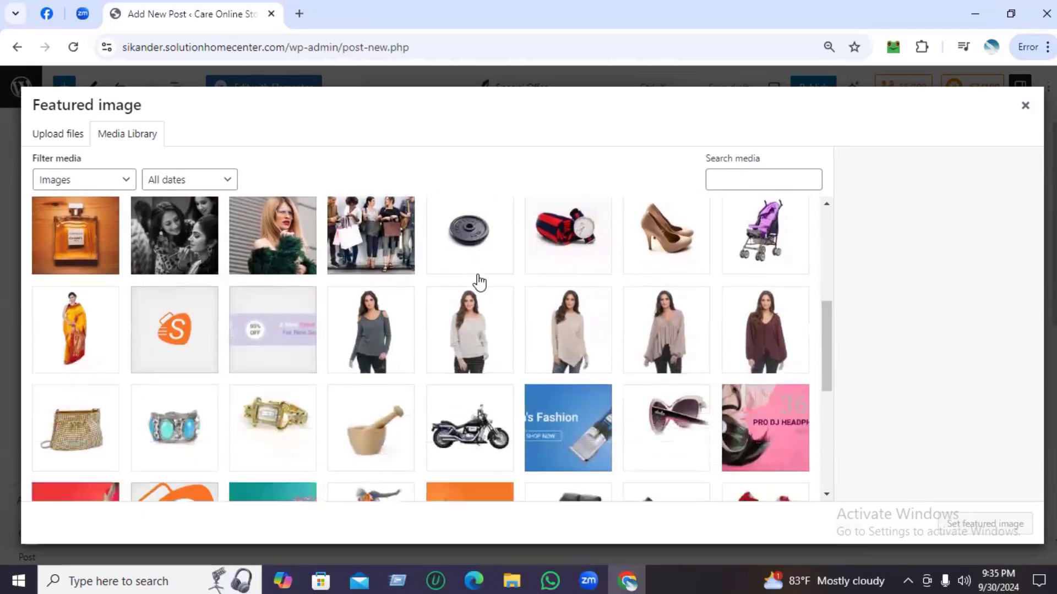
pyautogui.scroll(-2, 479, 282)
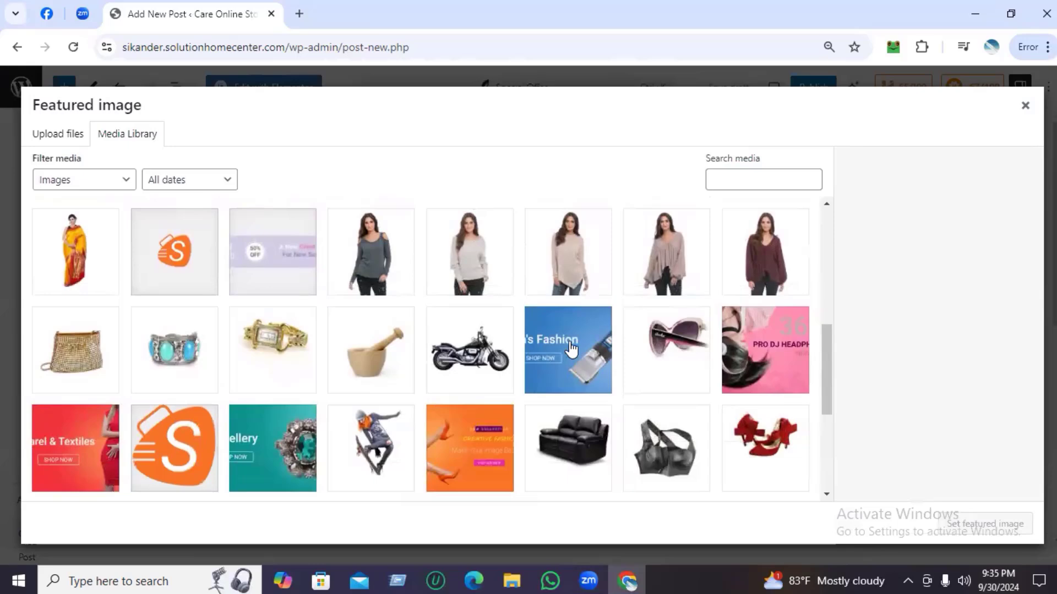
pyautogui.click(575, 347)
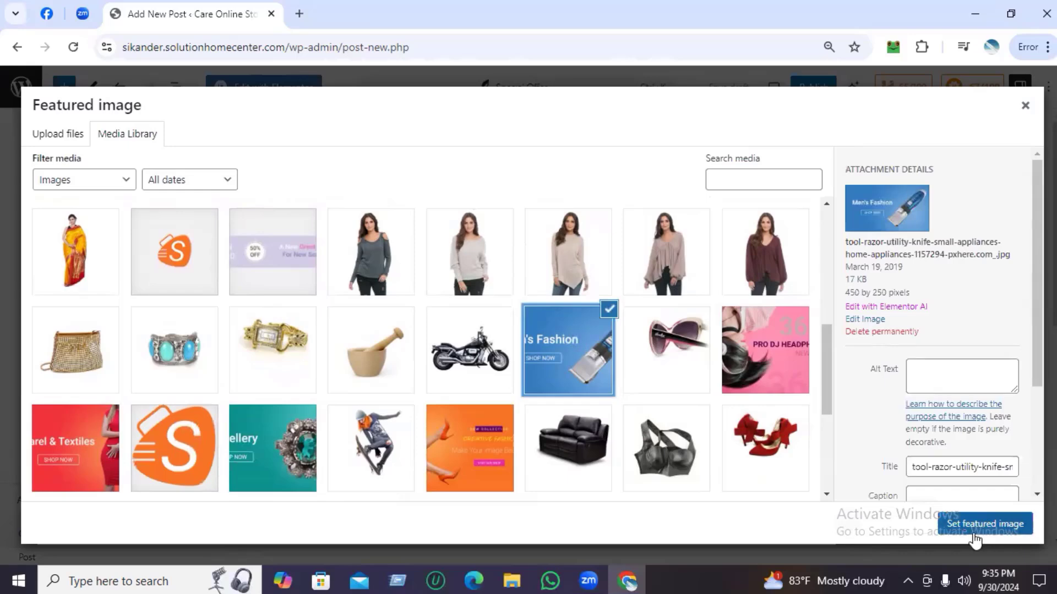
pyautogui.click(974, 526)
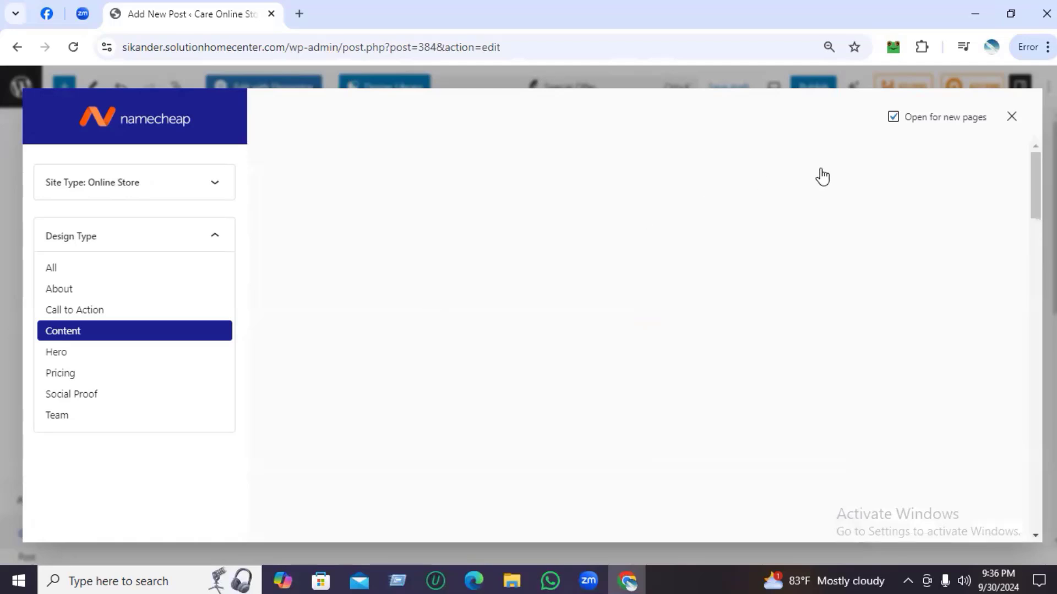
pyautogui.click(1012, 117)
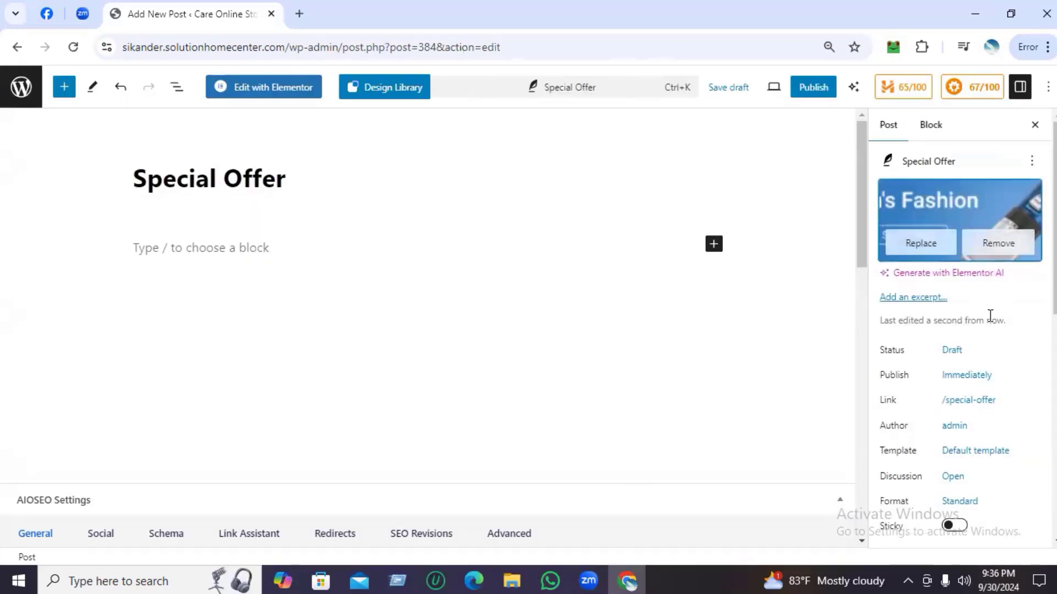
# Step: Assign the Special Offer post to the Slider category and publish it
pyautogui.scroll(-4, 990, 317)
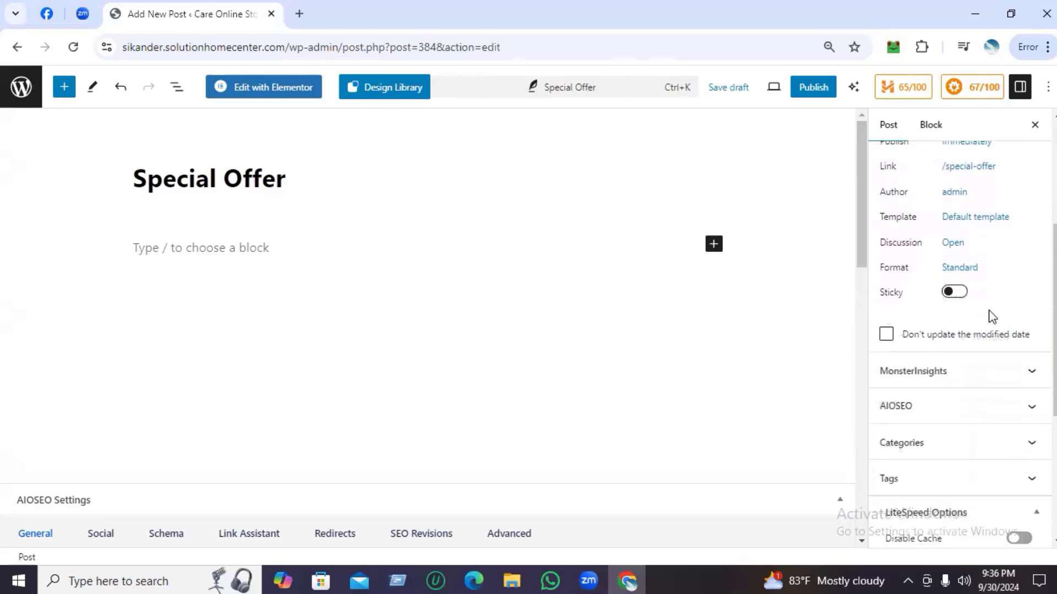
pyautogui.scroll(-3, 990, 317)
pyautogui.scroll(-2, 990, 314)
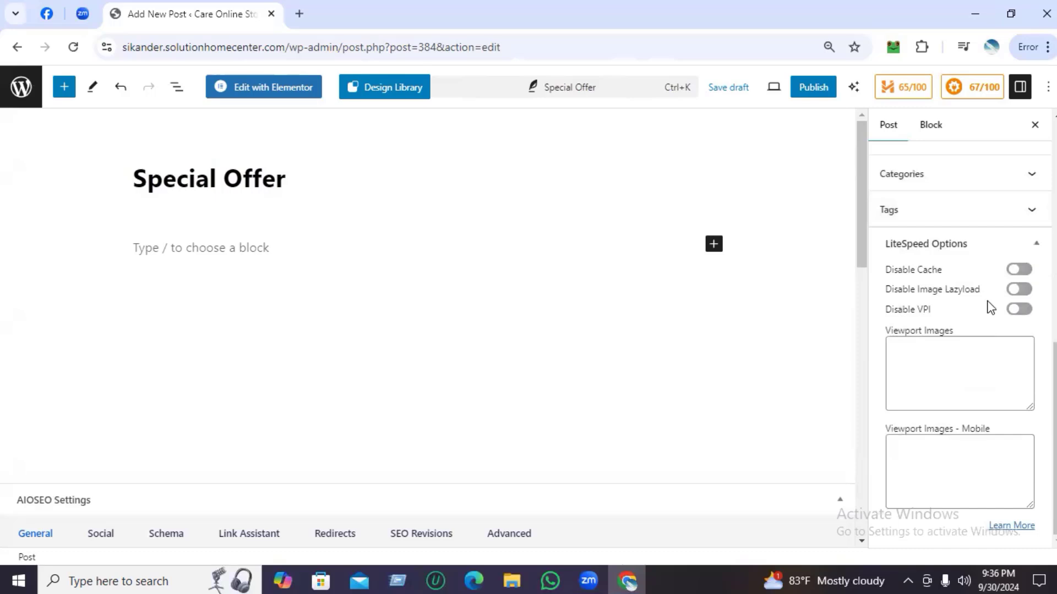
pyautogui.scroll(2, 990, 308)
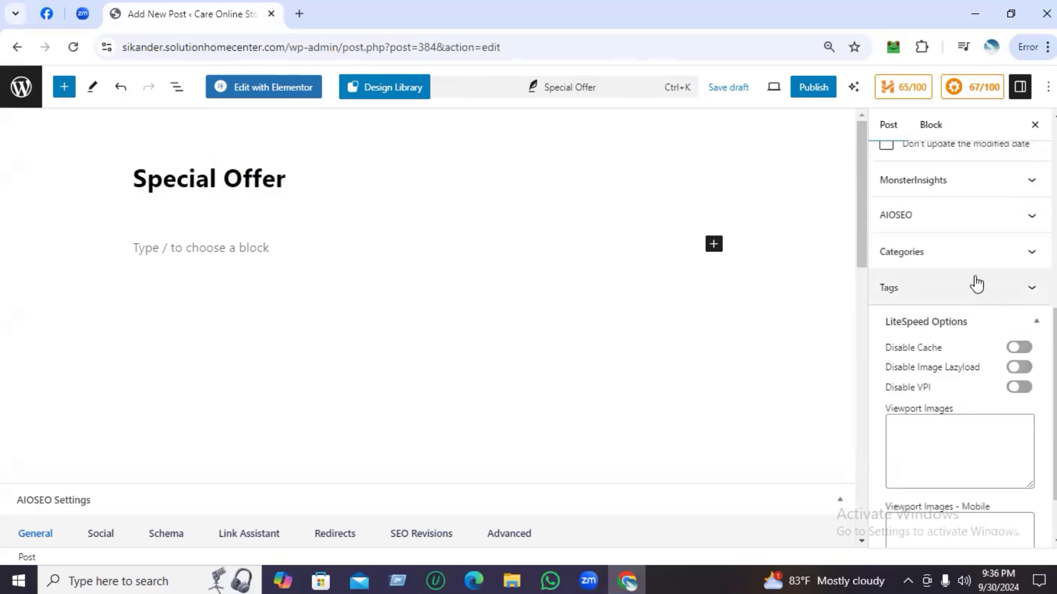
pyautogui.click(954, 261)
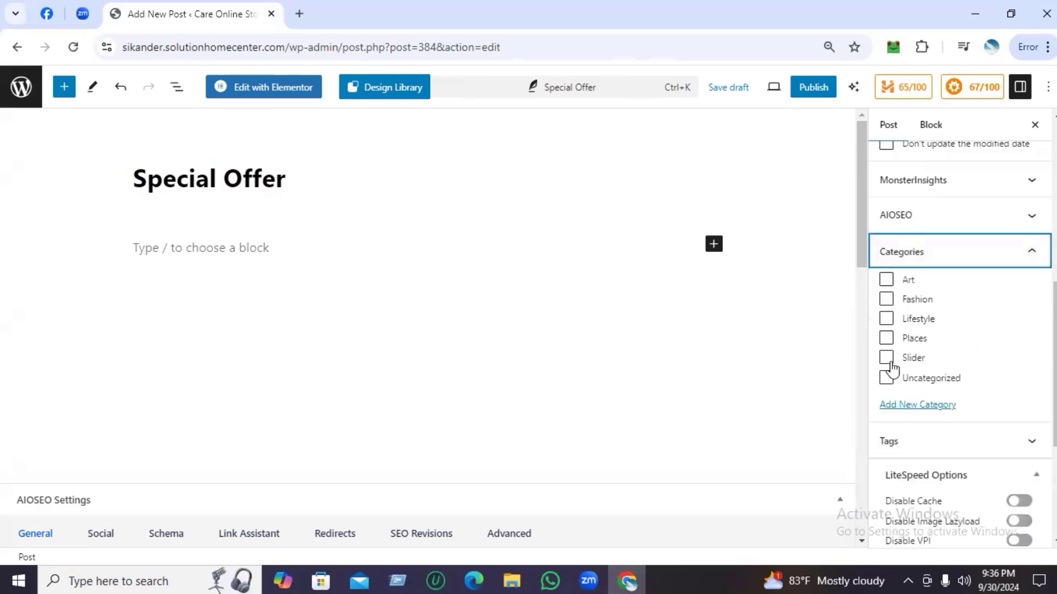
pyautogui.click(886, 358)
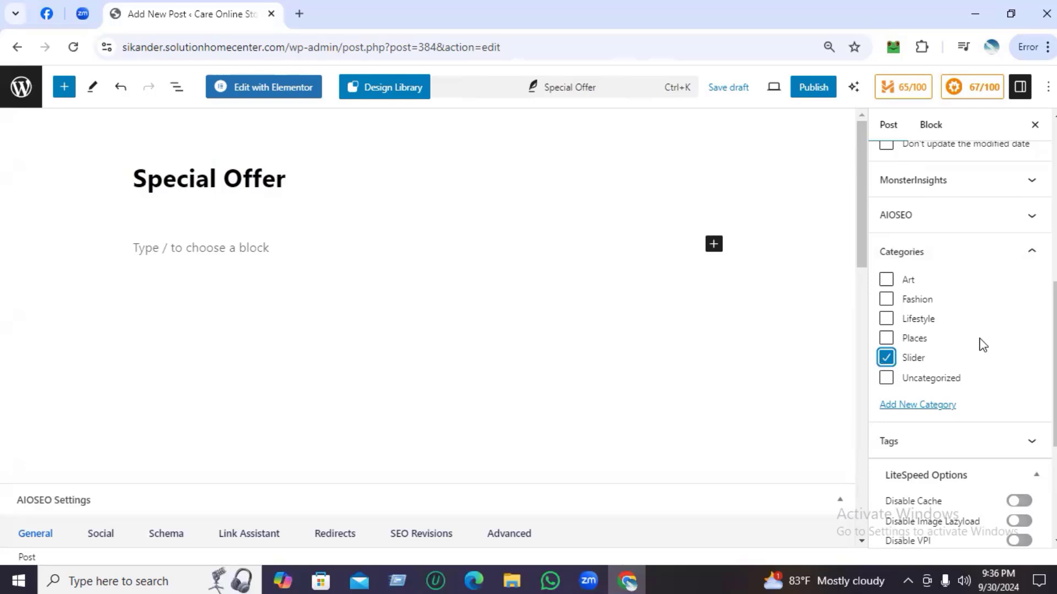
pyautogui.click(809, 90)
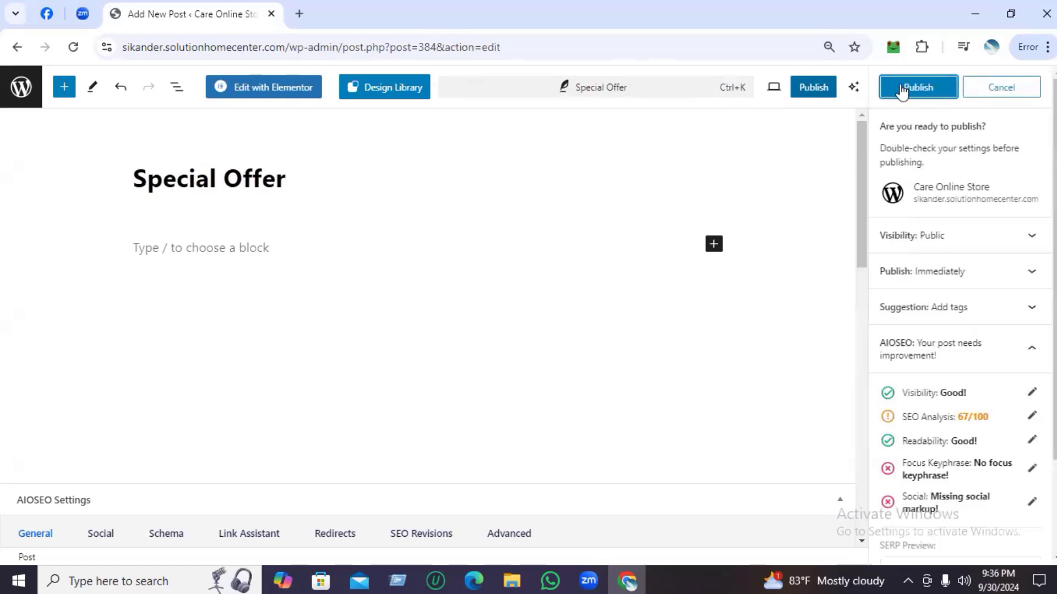
pyautogui.click(922, 88)
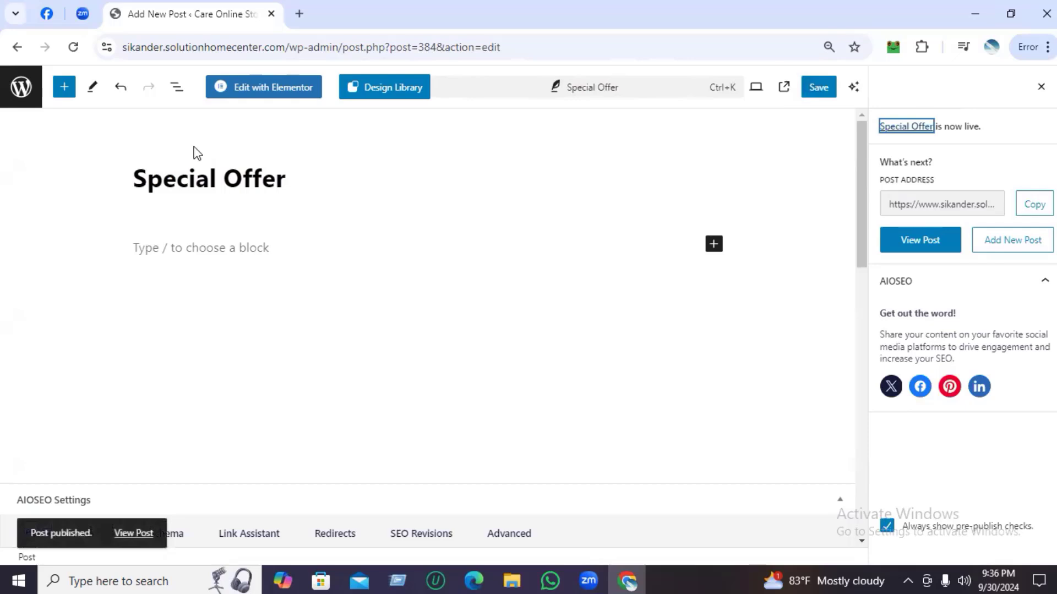
# Step: Return to the posts list, filter it by the Slider category, and check that the Special Offer post is listed
pyautogui.click(19, 88)
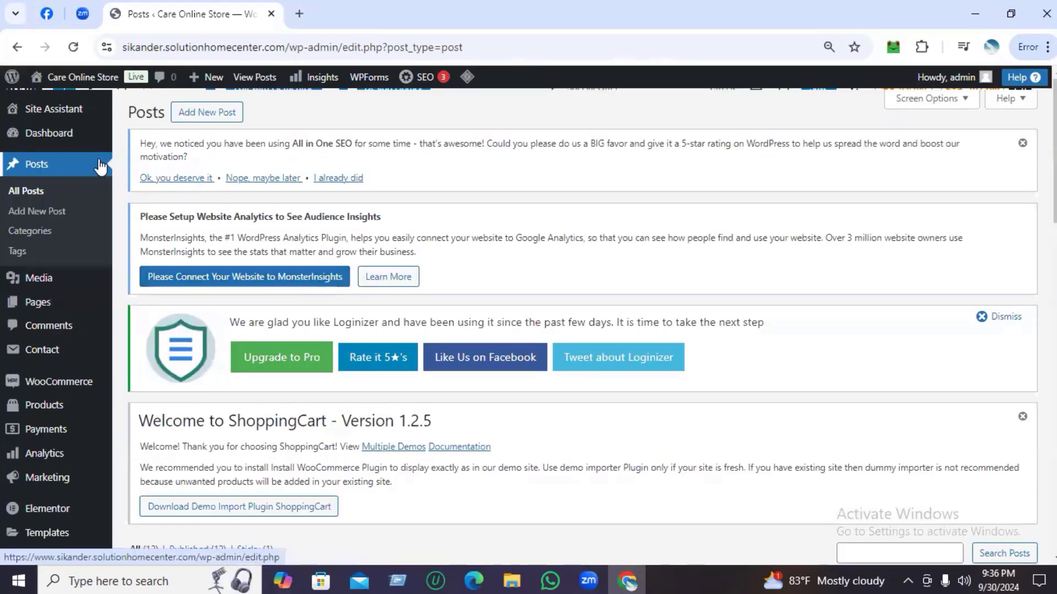
pyautogui.scroll(-5, 309, 430)
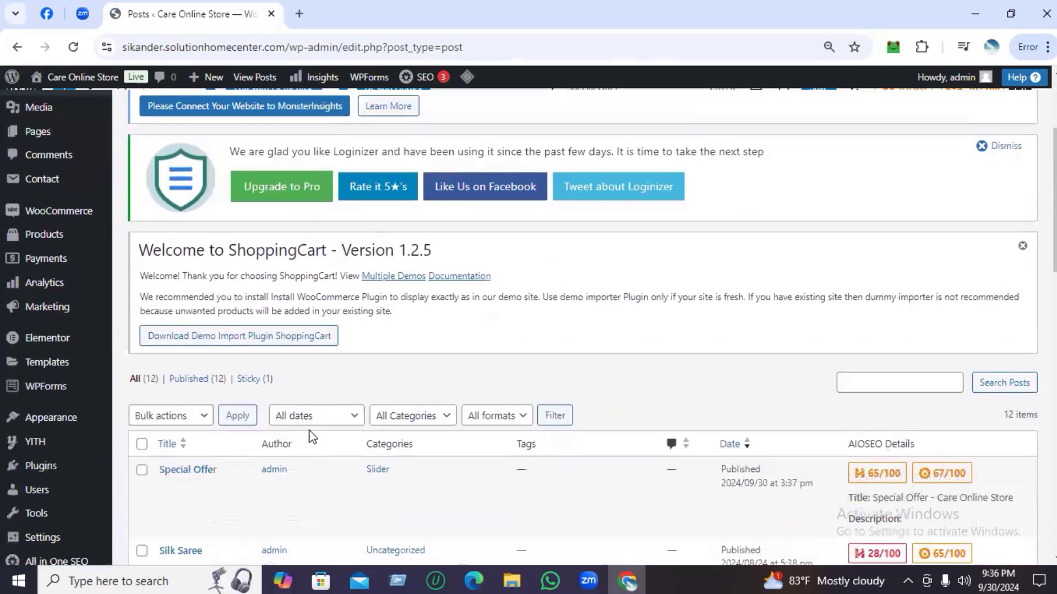
pyautogui.scroll(-3, 309, 428)
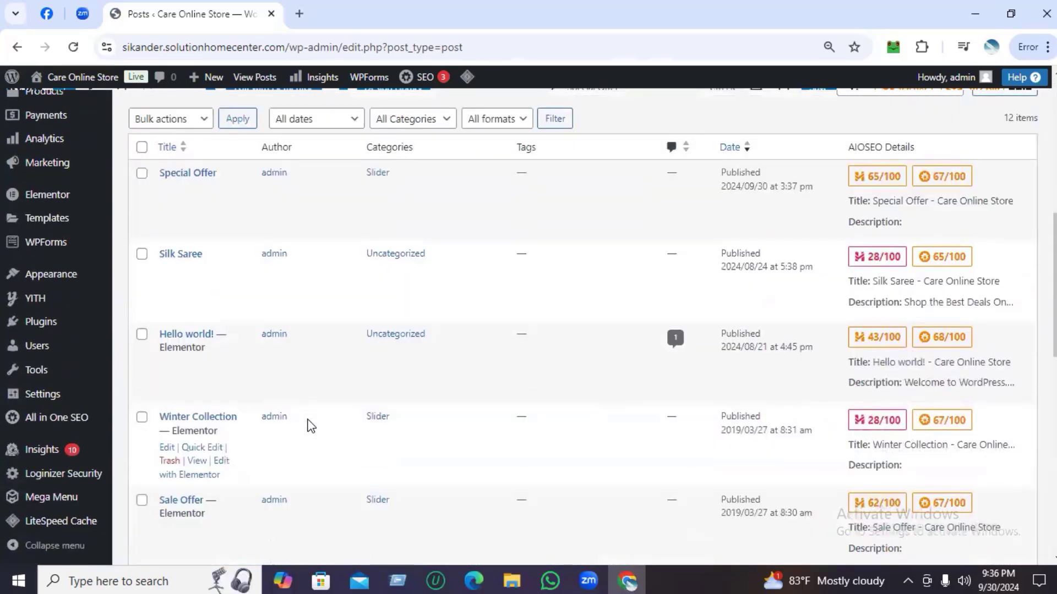
pyautogui.scroll(-3, 310, 425)
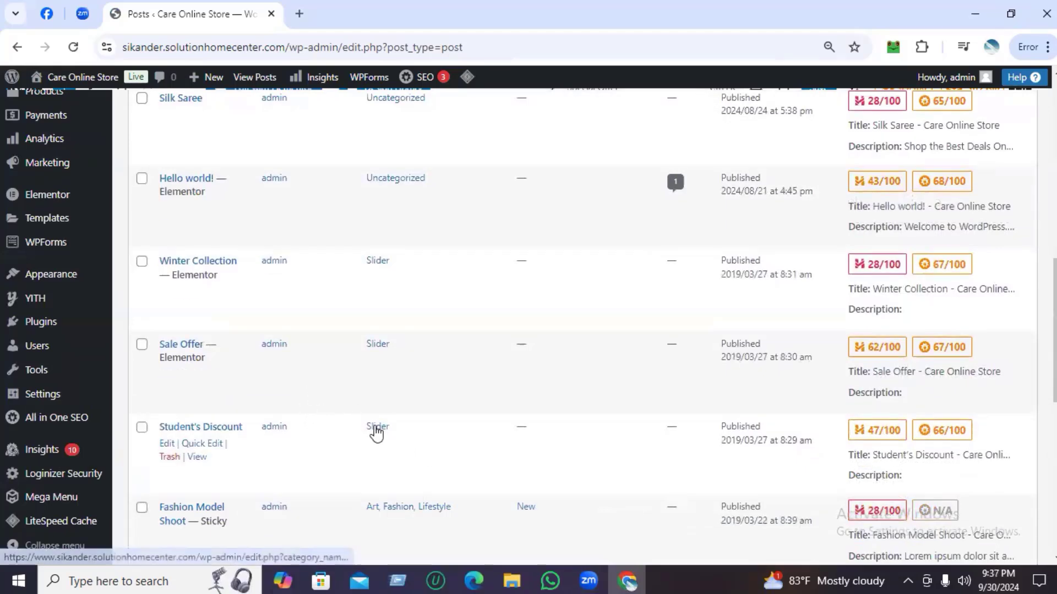
pyautogui.click(376, 429)
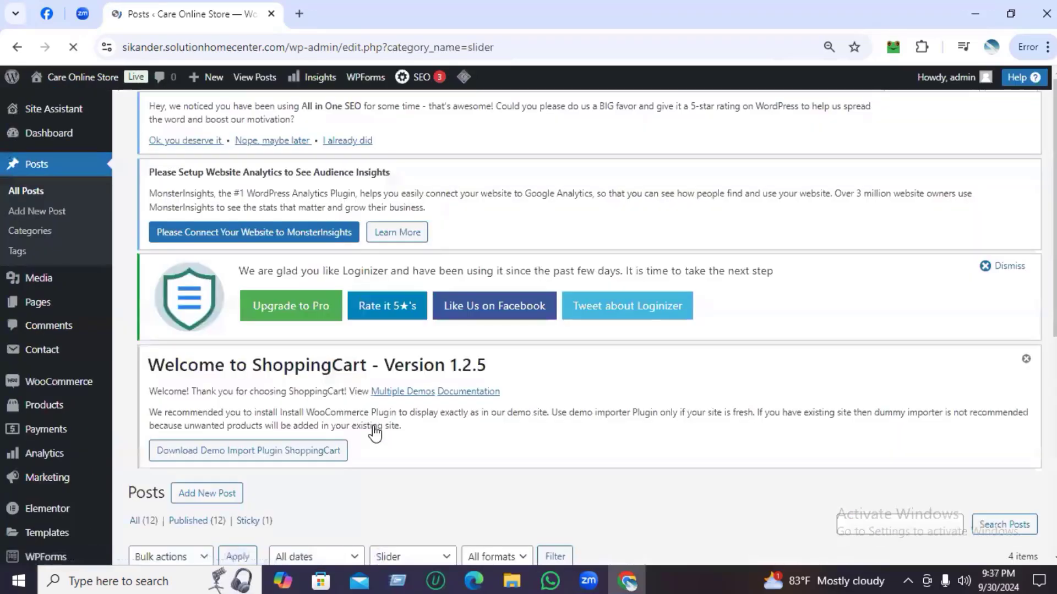
pyautogui.scroll(-5, 404, 360)
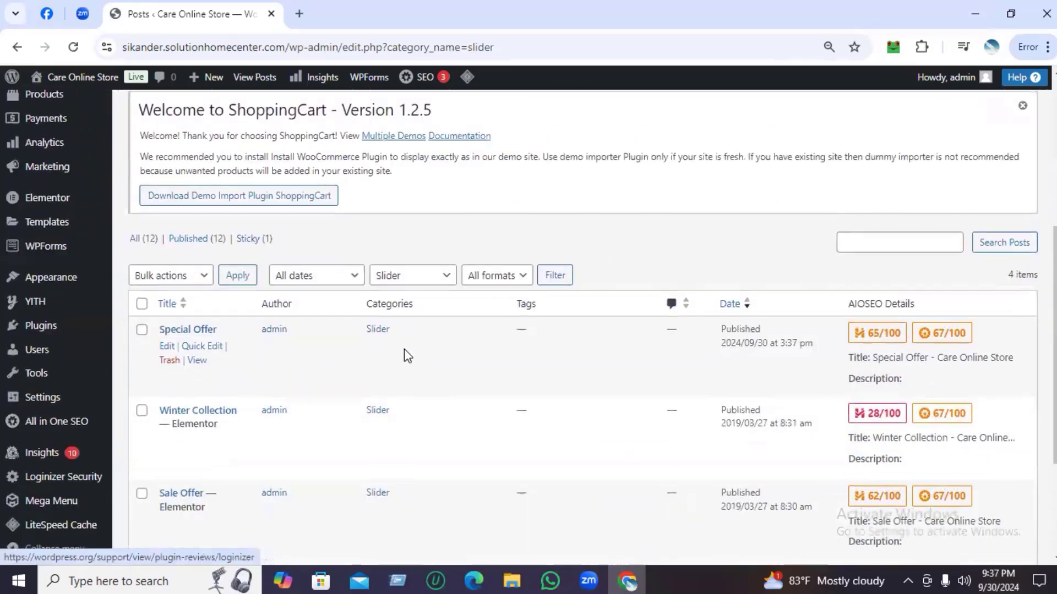
pyautogui.scroll(-2, 404, 344)
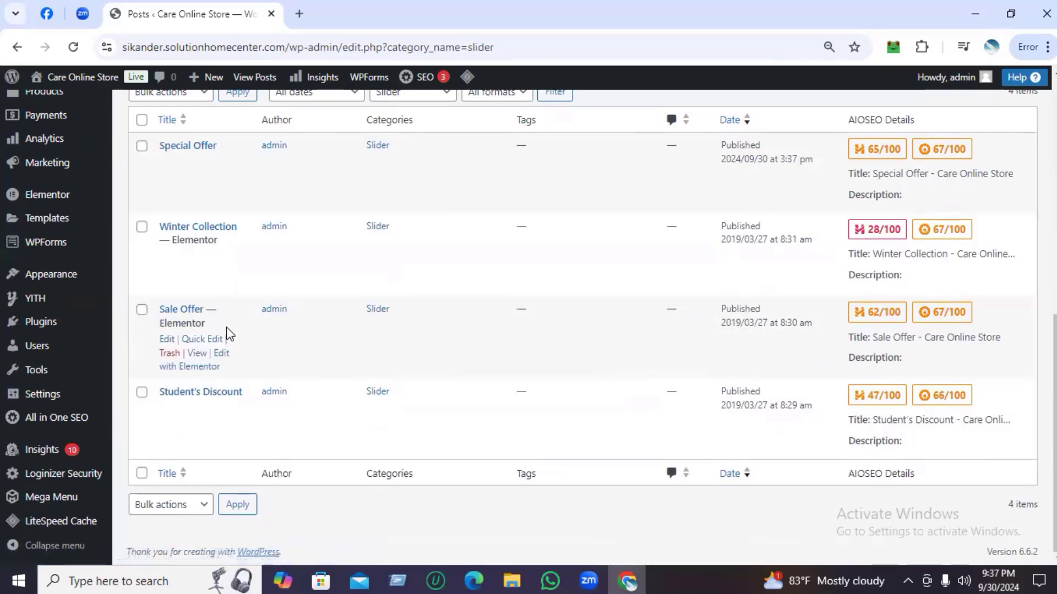
pyautogui.scroll(3, 226, 327)
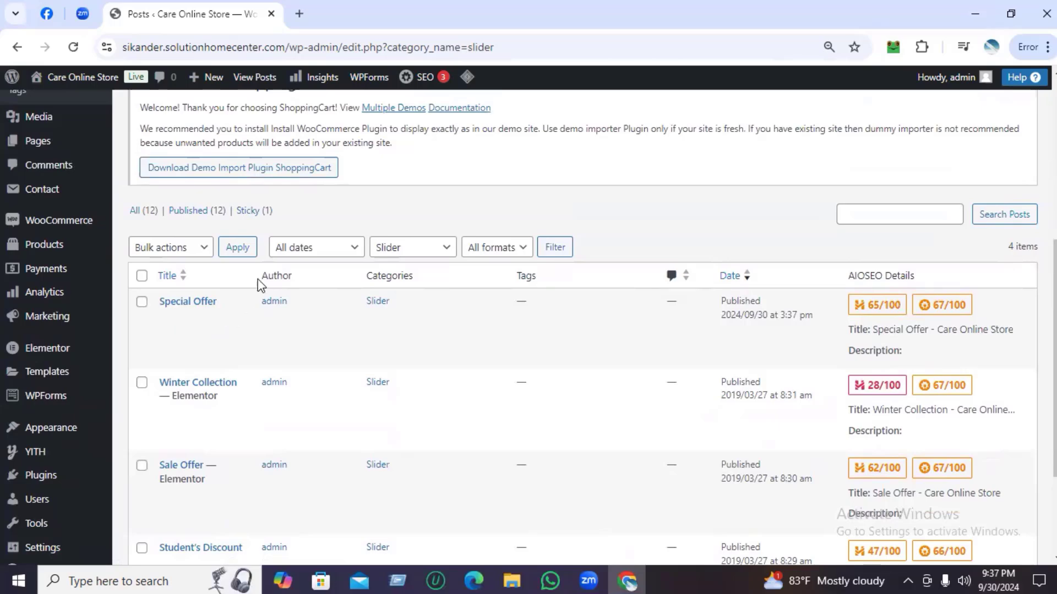
# Step: Open the store's site in a separate browser tab and examine how the Special Offer image displays in the homepage slider
pyautogui.moveTo(66, 77)
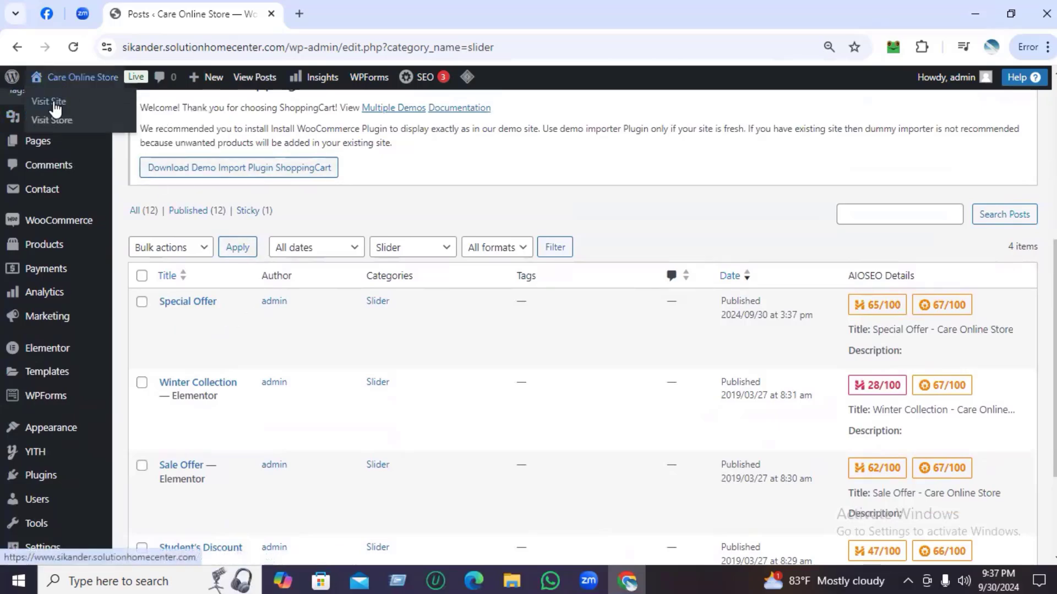
pyautogui.rightClick(55, 108)
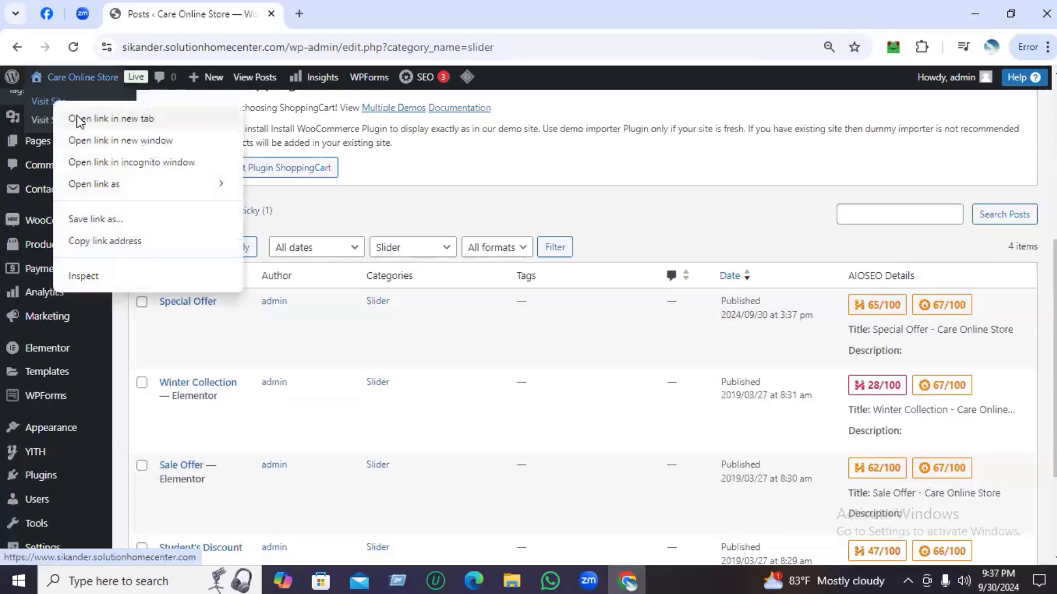
pyautogui.click(77, 119)
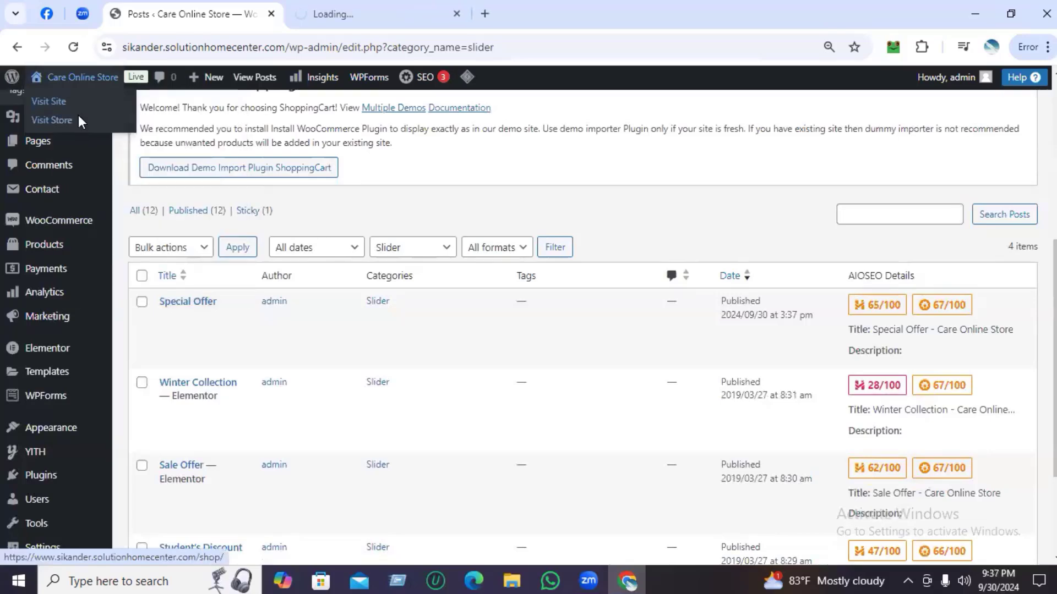
pyautogui.click(356, 13)
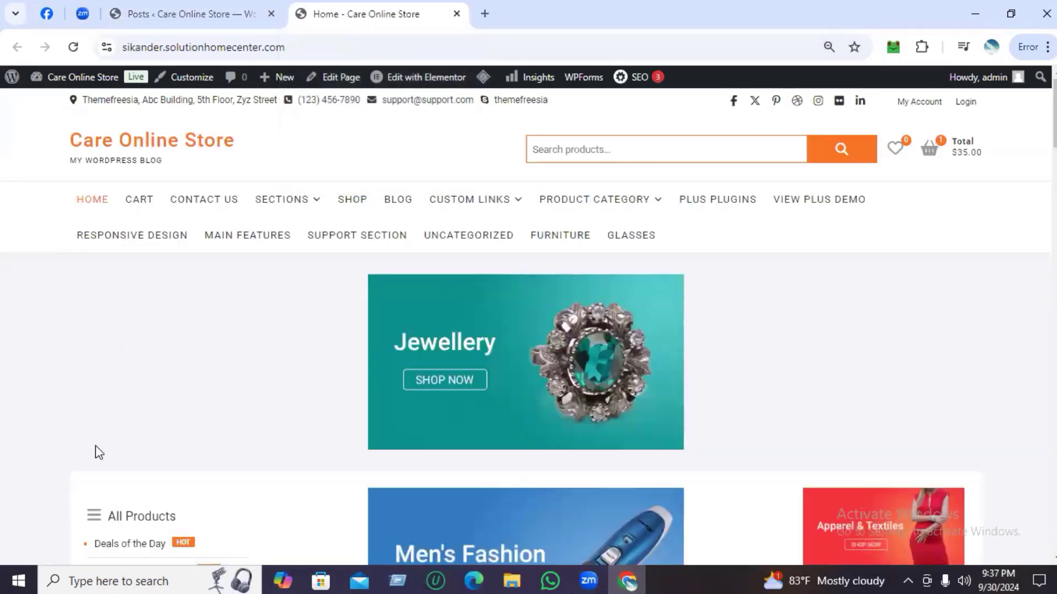
pyautogui.scroll(-3, 204, 344)
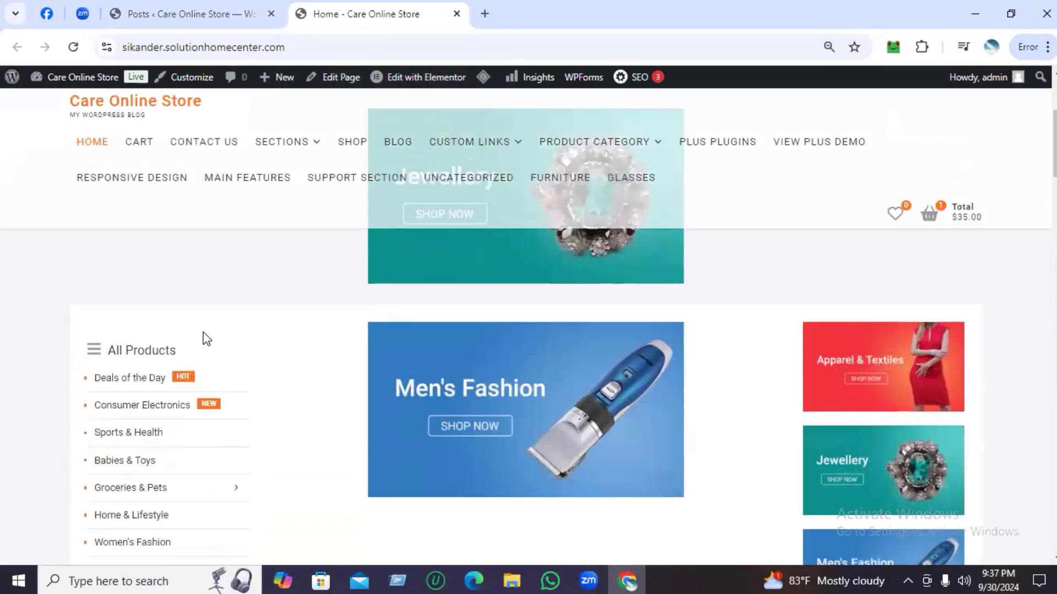
pyautogui.scroll(-3, 206, 340)
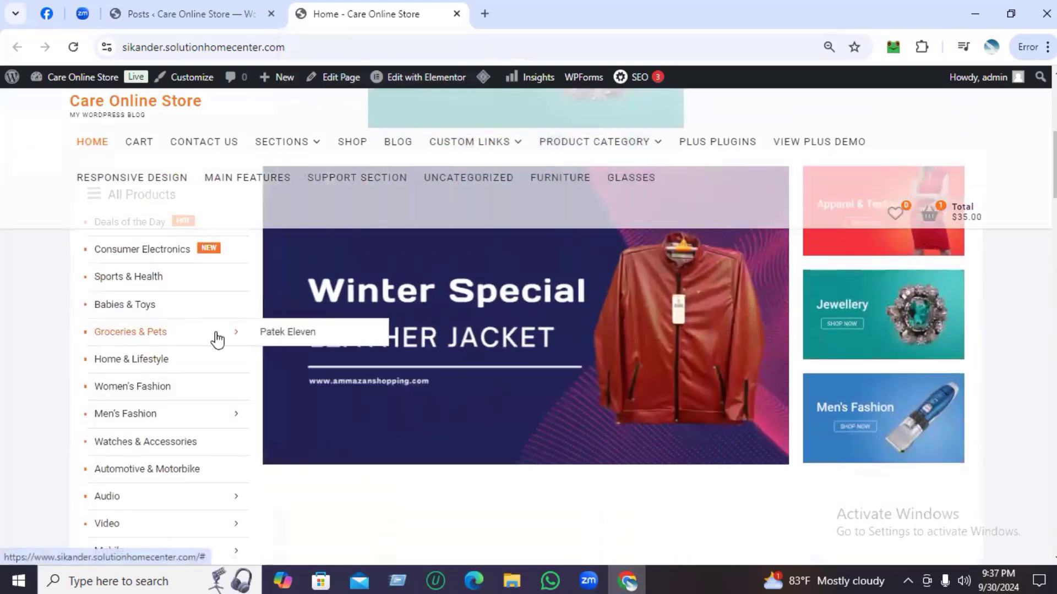
pyautogui.scroll(3, 206, 337)
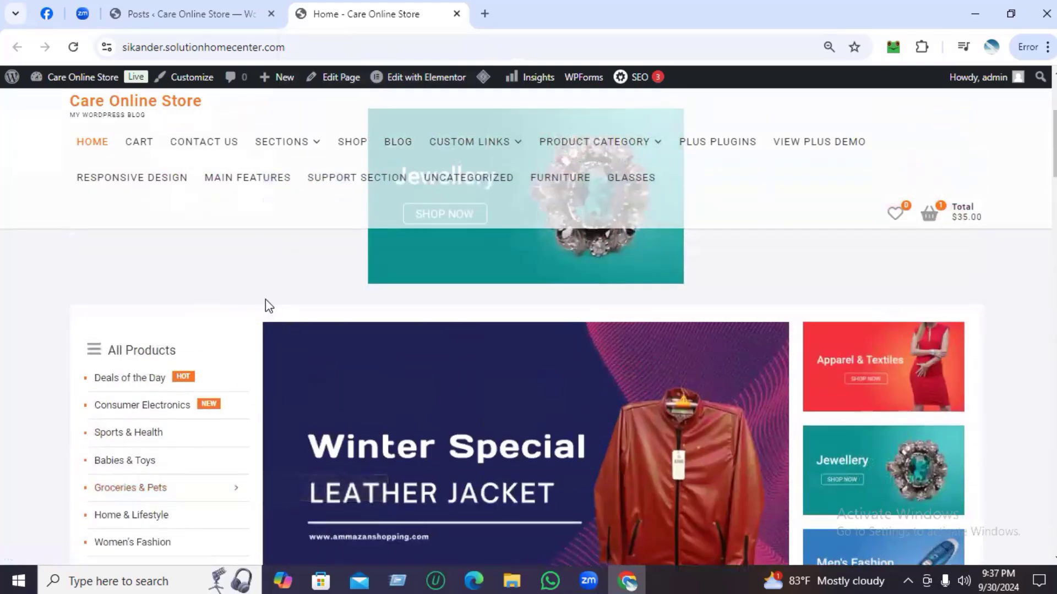
pyautogui.scroll(-2, 265, 299)
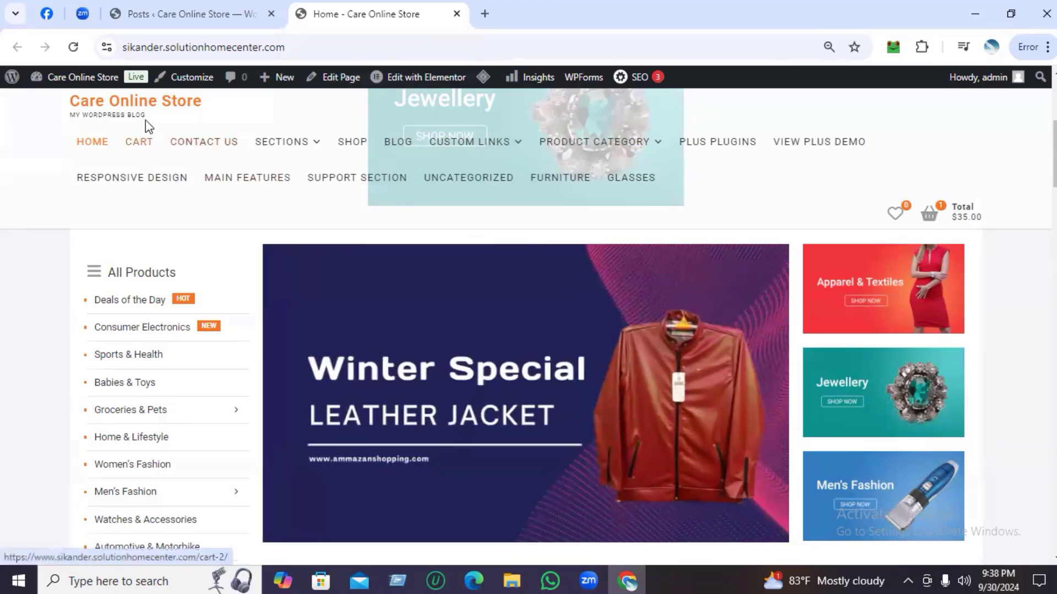
# Step: Return to the Slider posts, open the Winter Collection post, and examine its featured image's dimensions in the attachment details
pyautogui.click(169, 9)
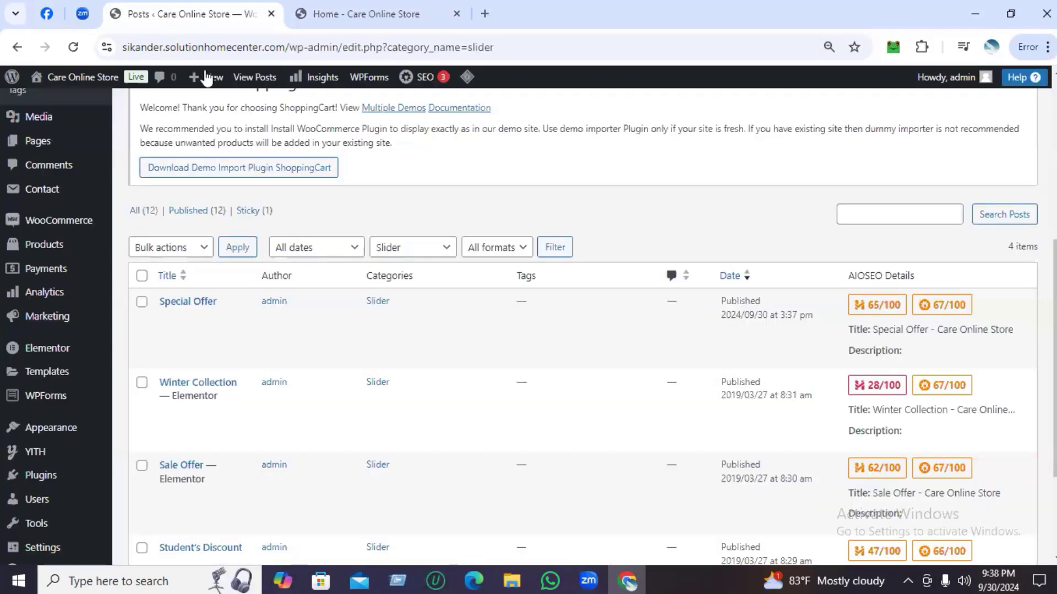
pyautogui.click(376, 302)
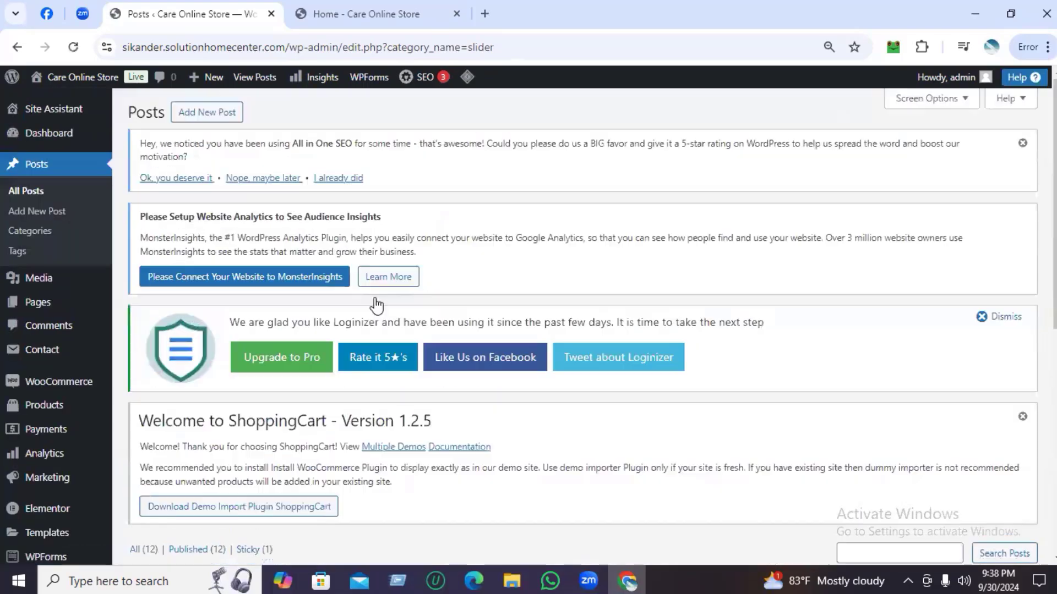
pyautogui.scroll(-2, 347, 440)
pyautogui.scroll(-5, 347, 443)
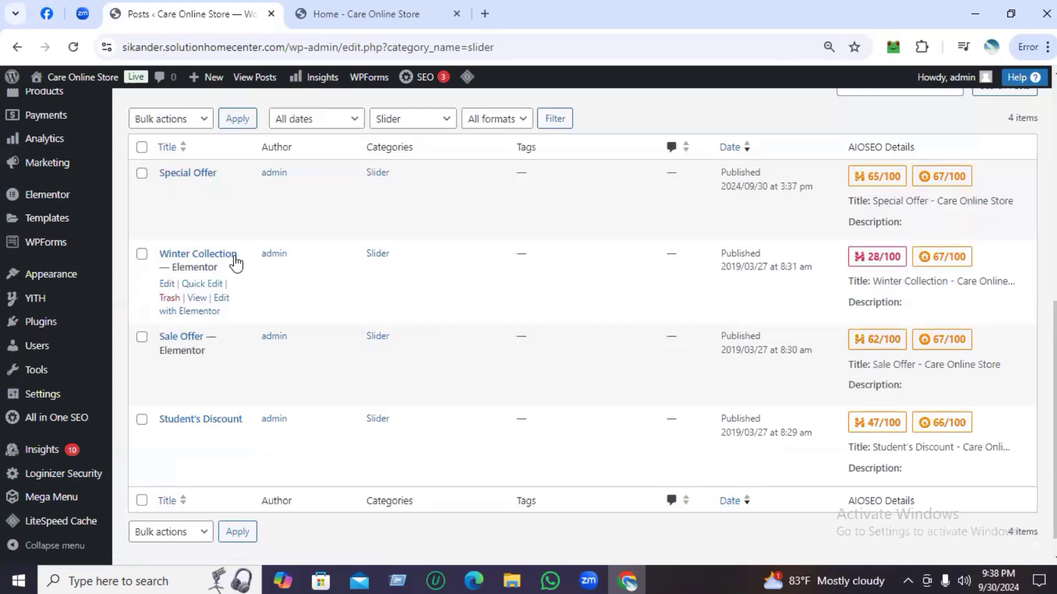
pyautogui.click(208, 254)
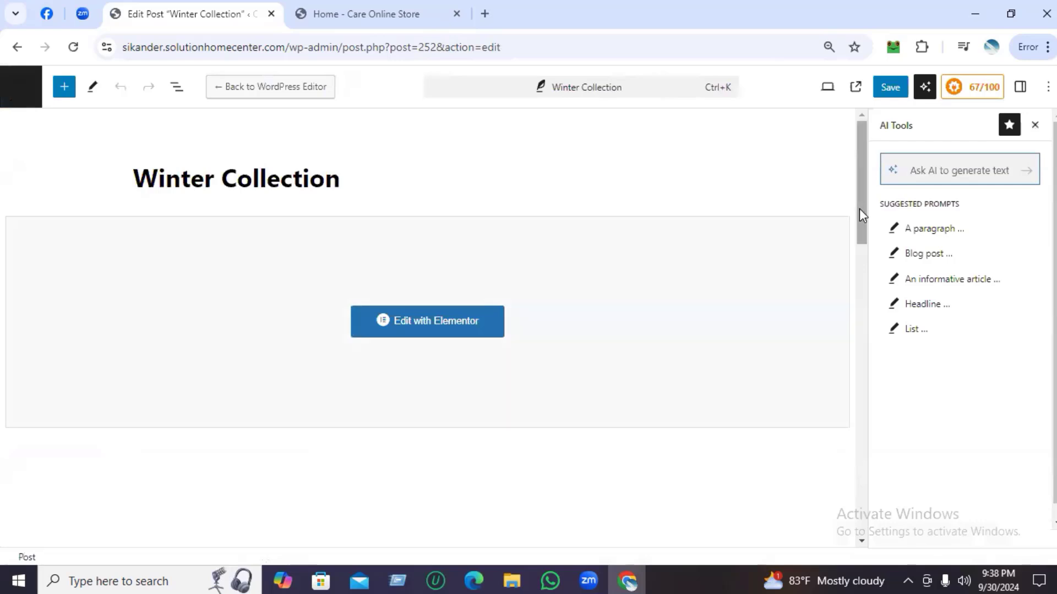
pyautogui.click(1019, 88)
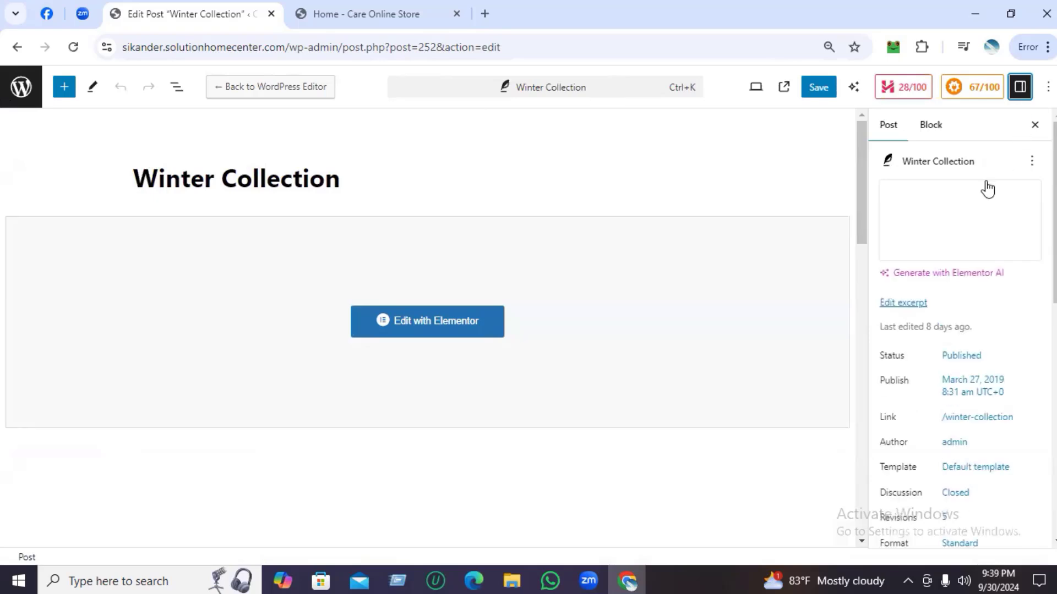
pyautogui.moveTo(974, 200)
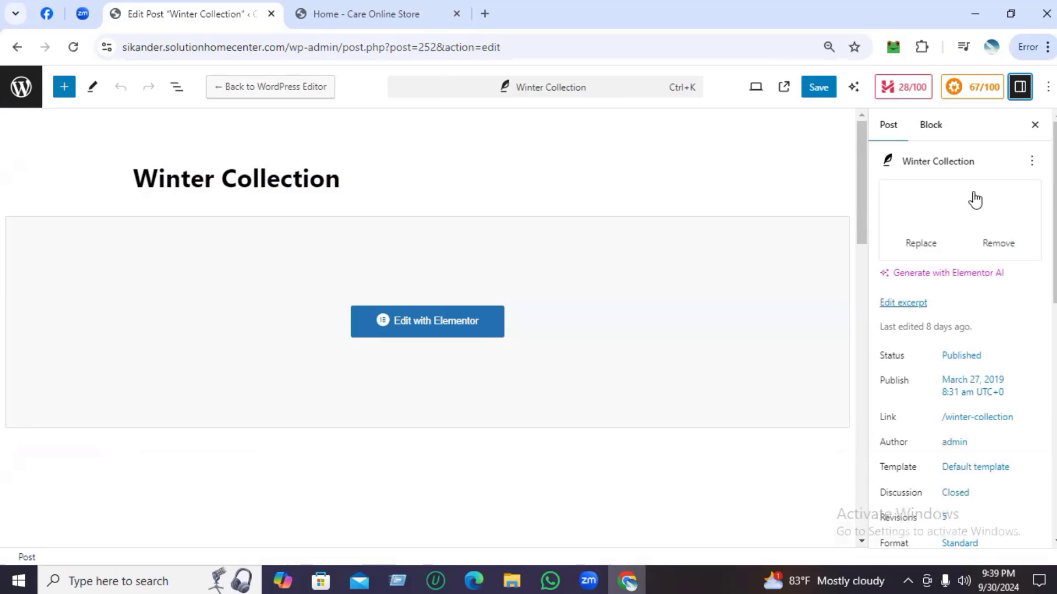
pyautogui.click(948, 210)
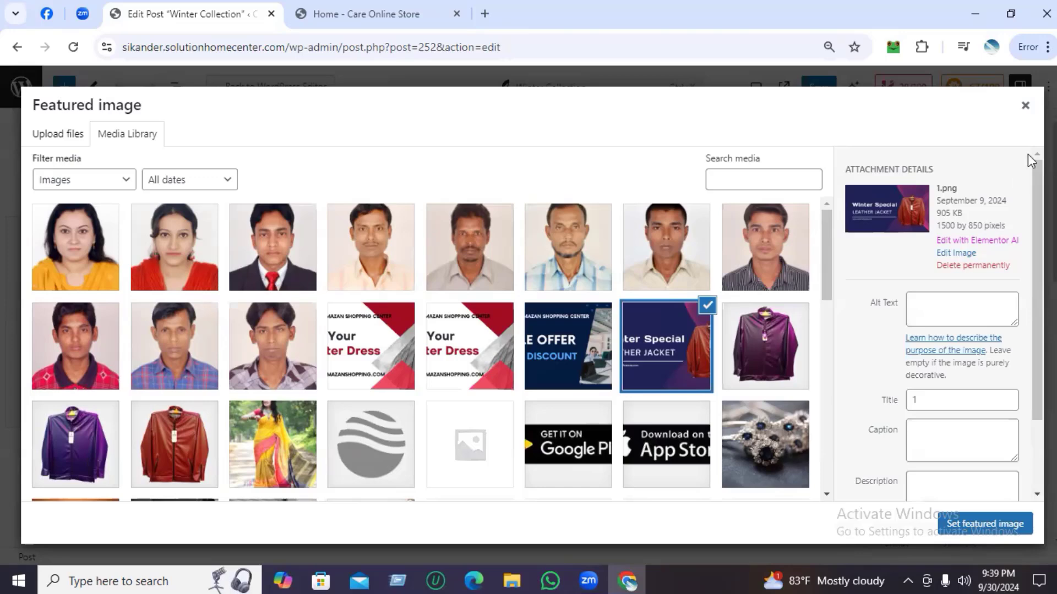
pyautogui.click(1025, 106)
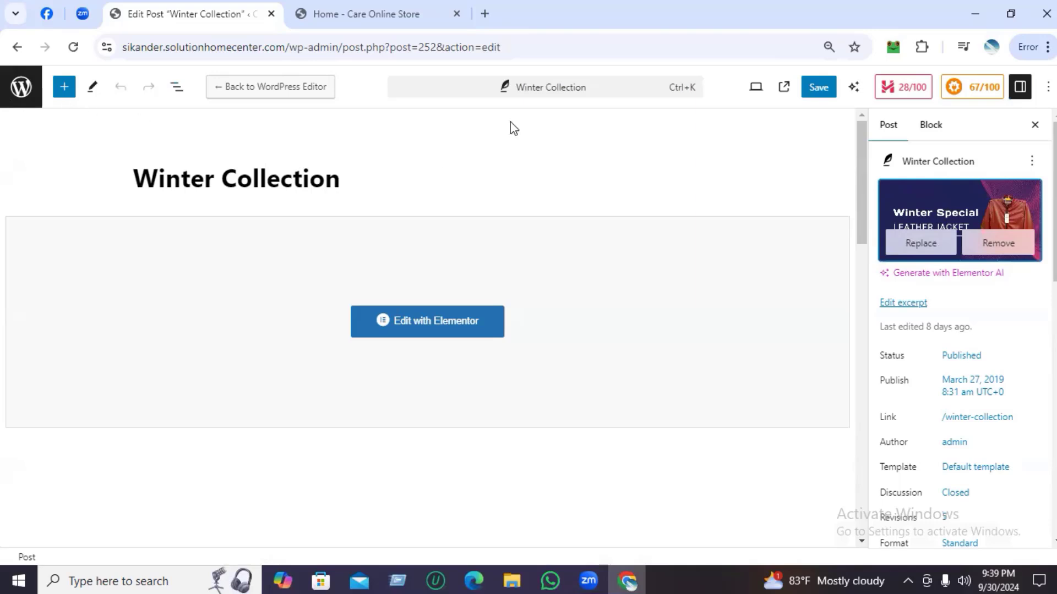
# Step: Search for "special offer" from the editor, open the Special Offer post, and show its post settings
pyautogui.click(542, 92)
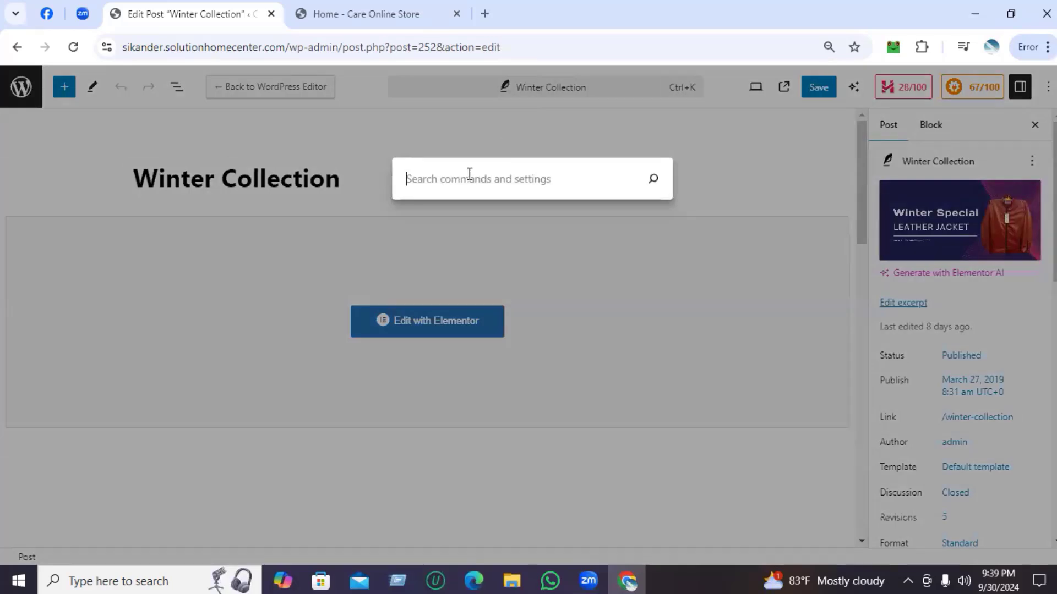
pyautogui.write('special offer')
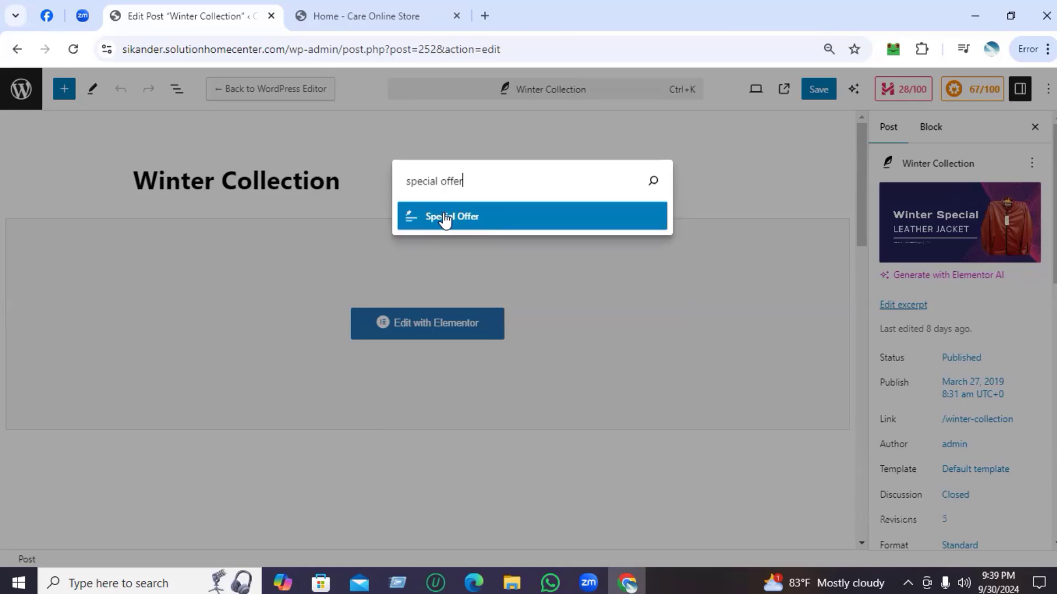
pyautogui.click(444, 216)
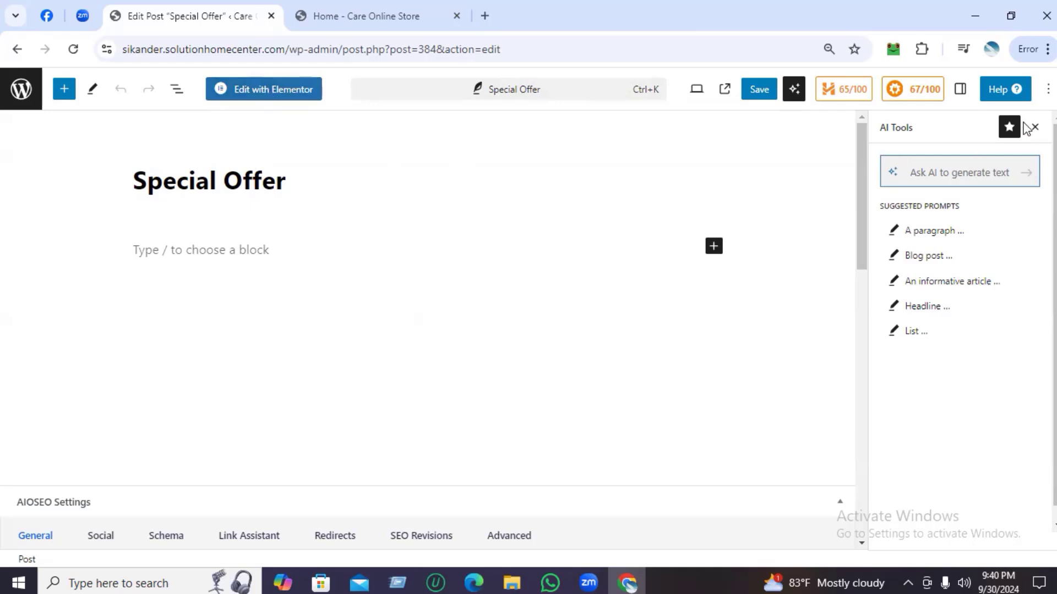
pyautogui.click(960, 90)
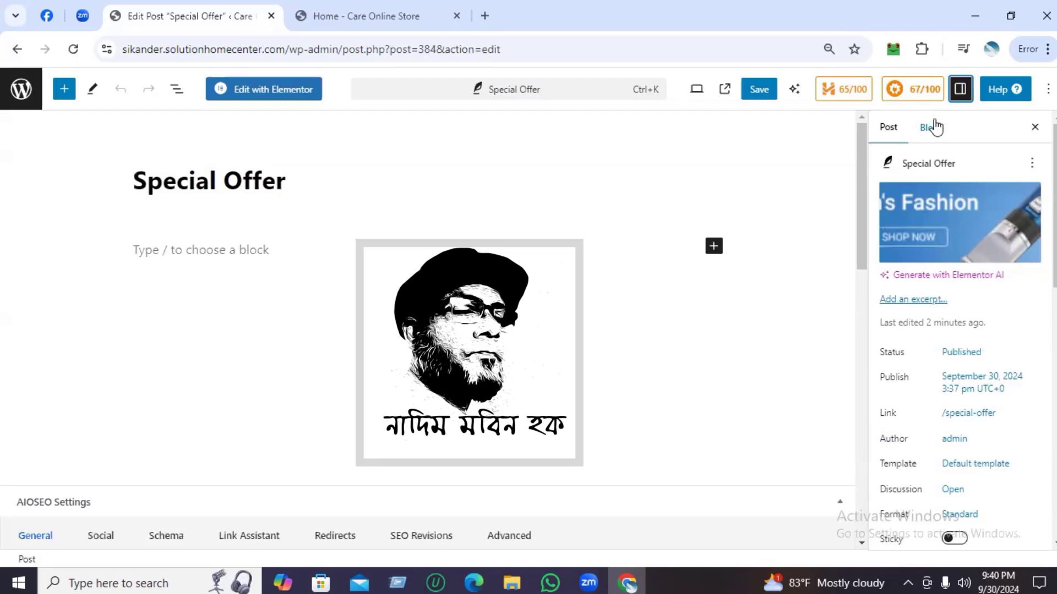
# Step: Try to scale the Special Offer post's featured image to a width of 1500 pixels, and close the image editor
pyautogui.click(966, 221)
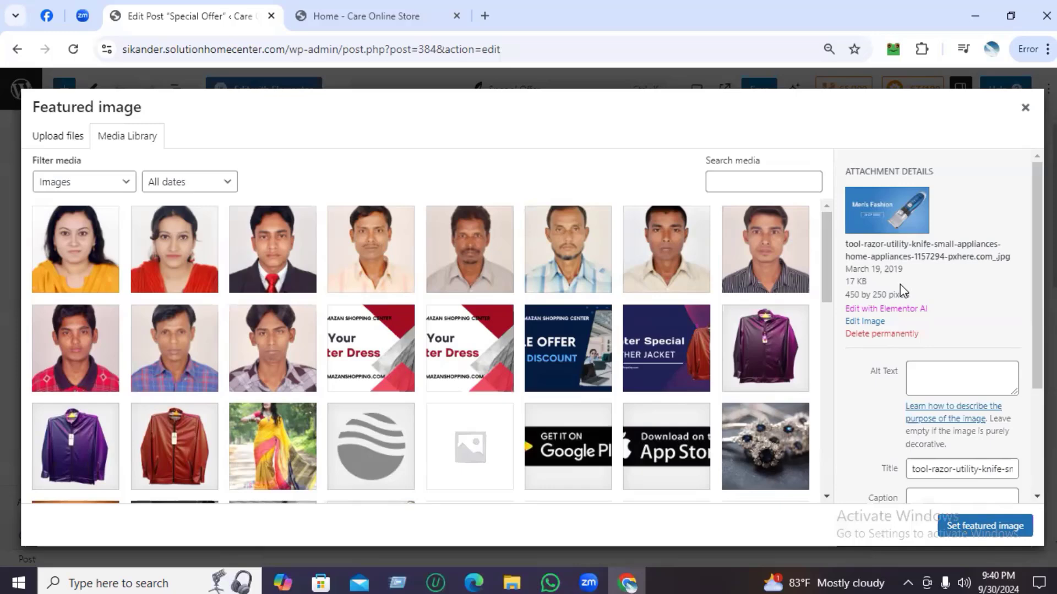
pyautogui.click(869, 320)
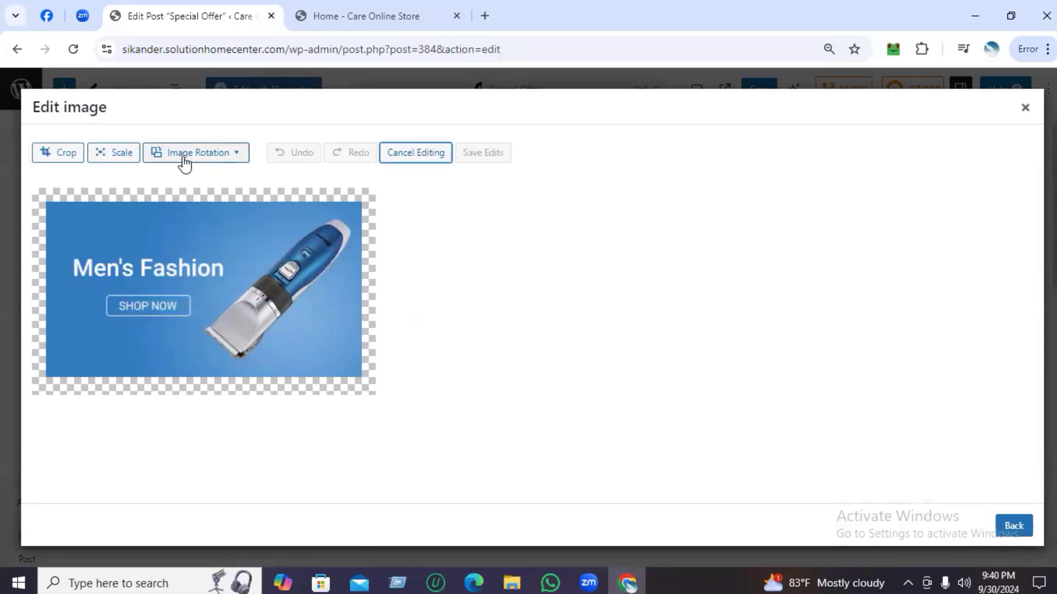
pyautogui.click(112, 159)
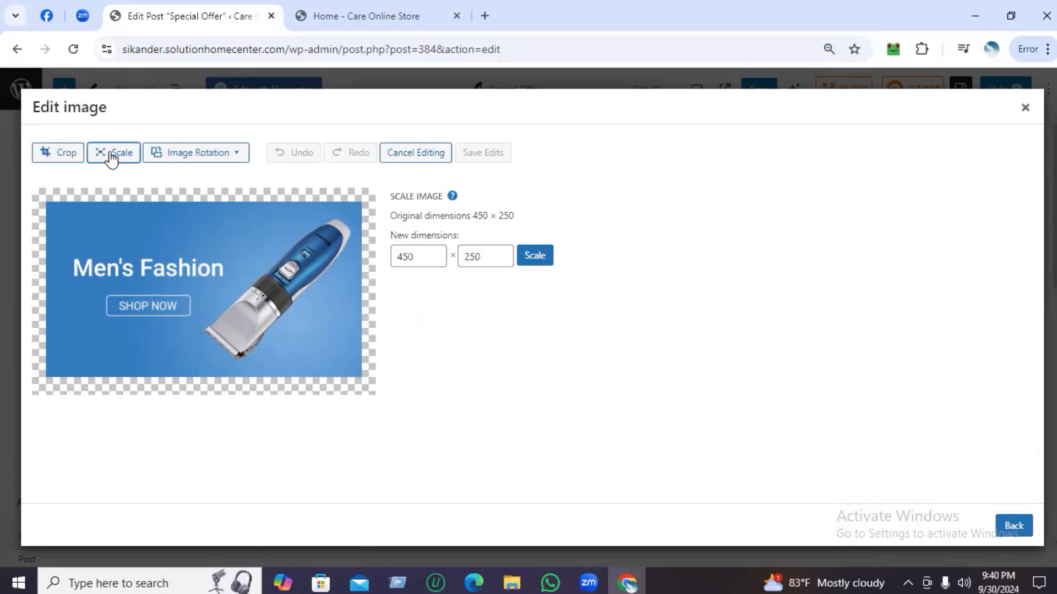
pyautogui.click(424, 255)
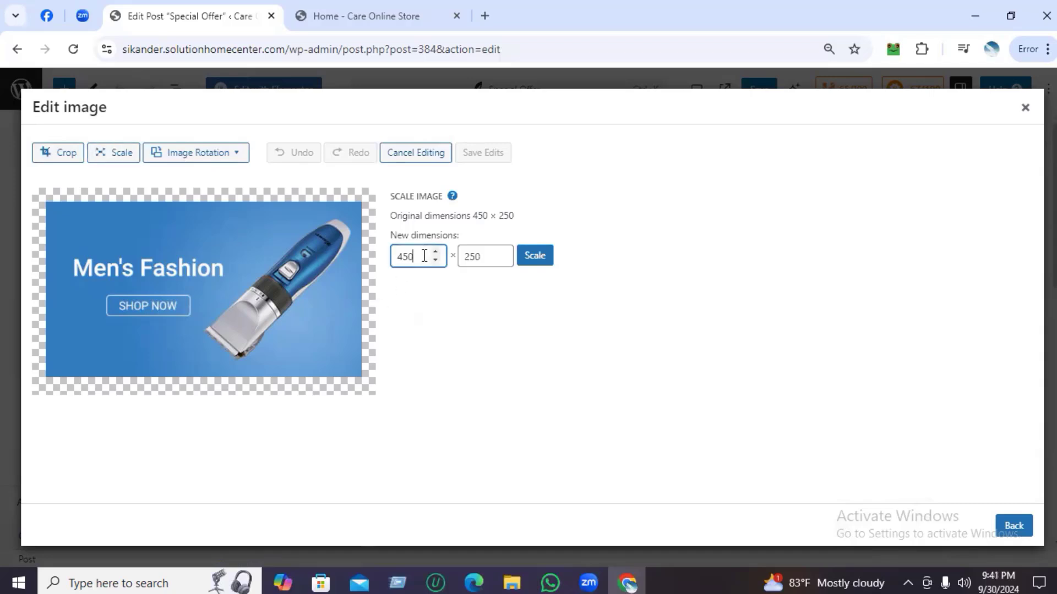
pyautogui.moveTo(424, 255); pyautogui.dragTo(385, 249)
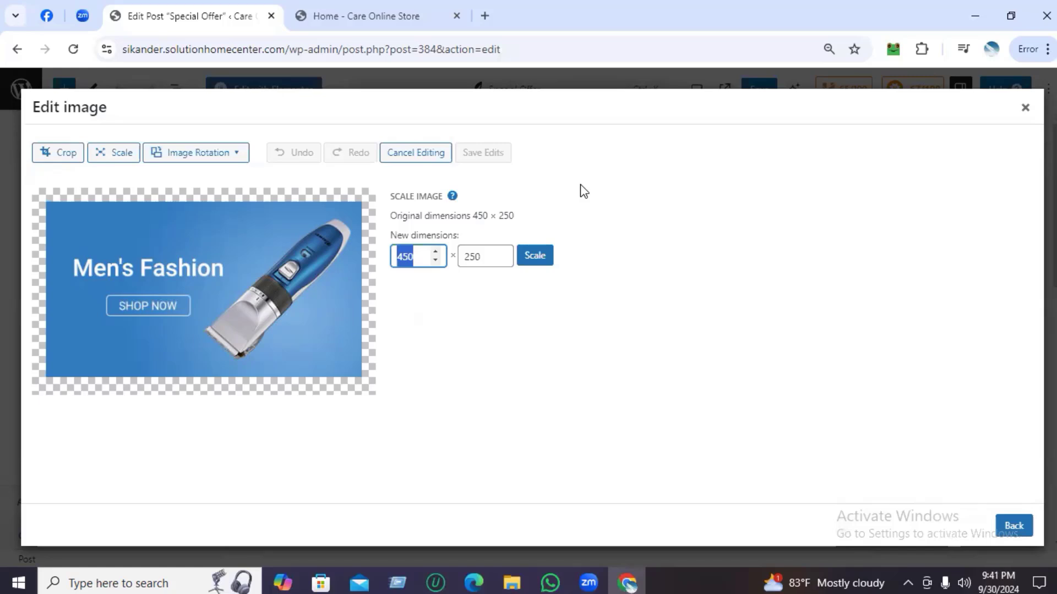
pyautogui.write('1500')
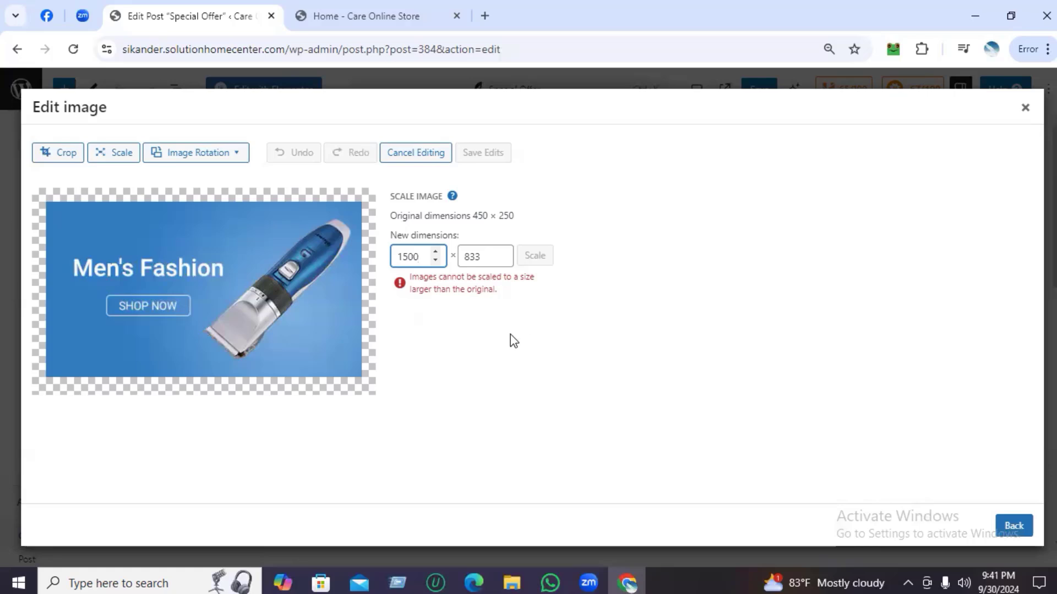
pyautogui.click(1025, 110)
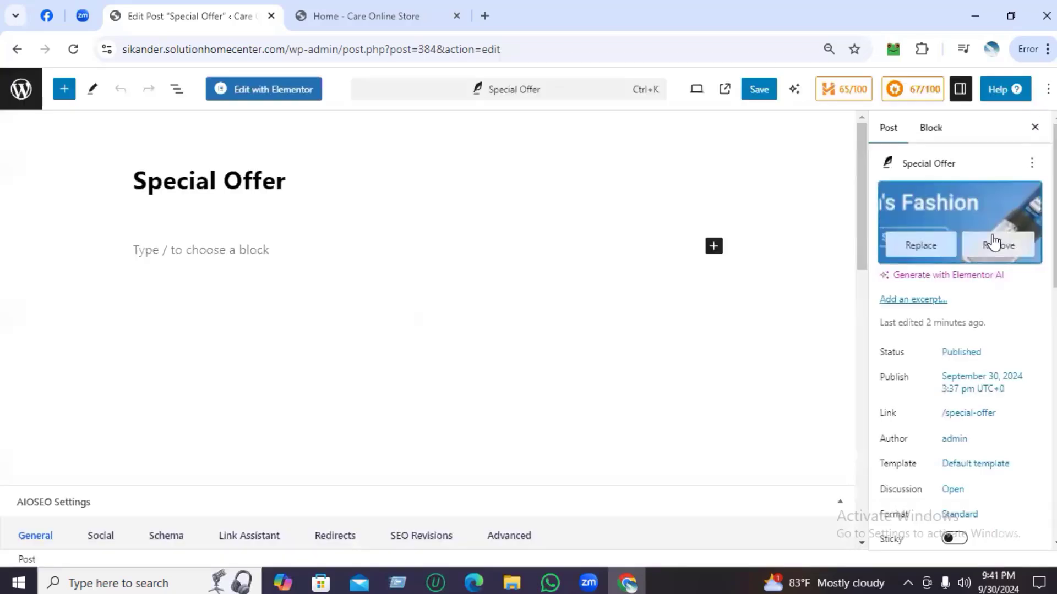
# Step: Replace the Special Offer post's featured image with the 1500 by 850 pixel Pro DJ Headphones image and save the post
pyautogui.click(928, 247)
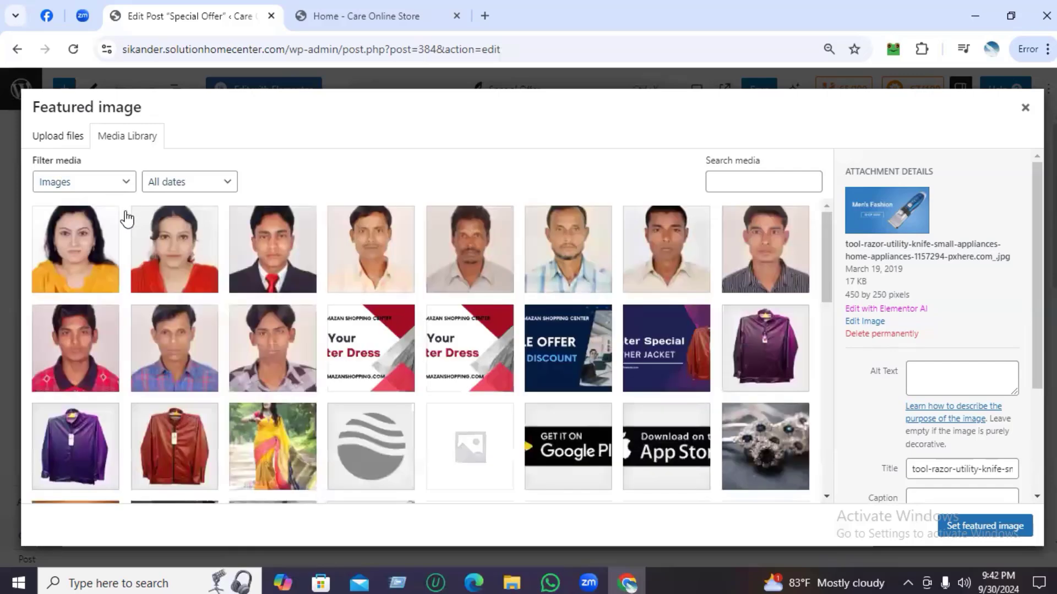
pyautogui.scroll(-4, 474, 273)
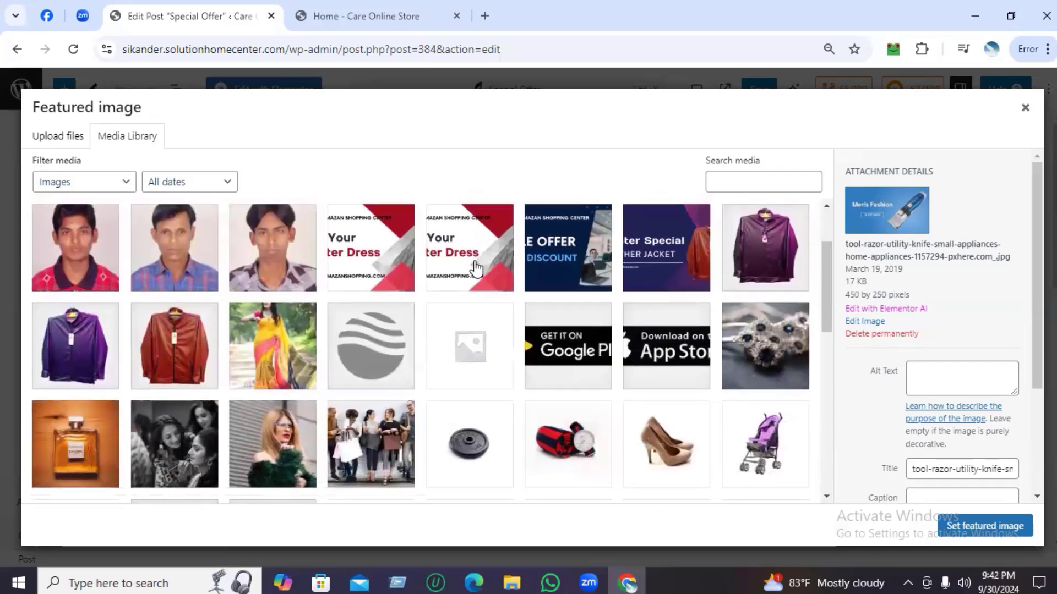
pyautogui.scroll(-3, 476, 266)
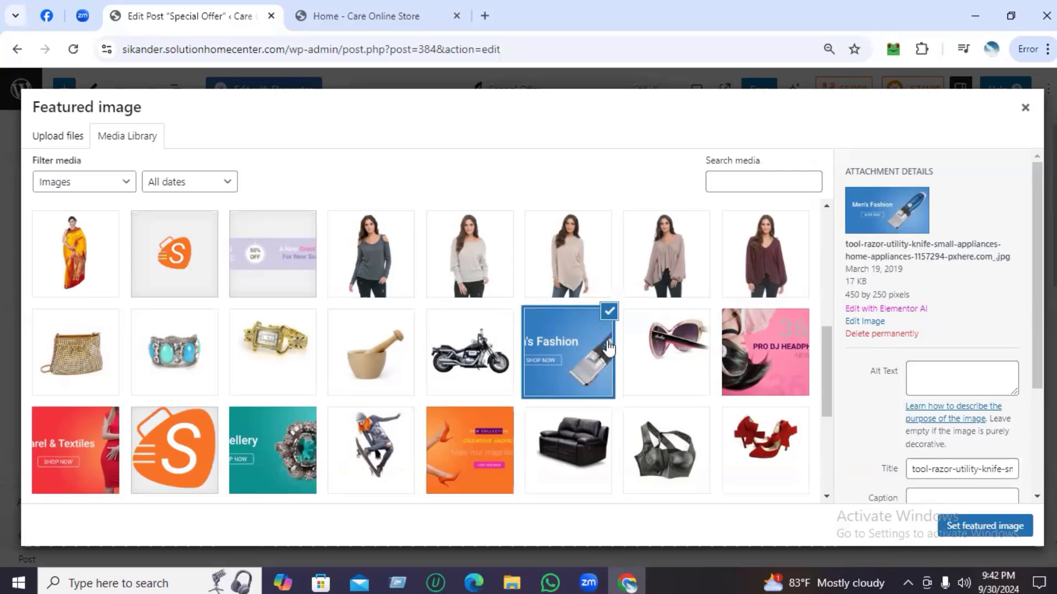
pyautogui.click(763, 350)
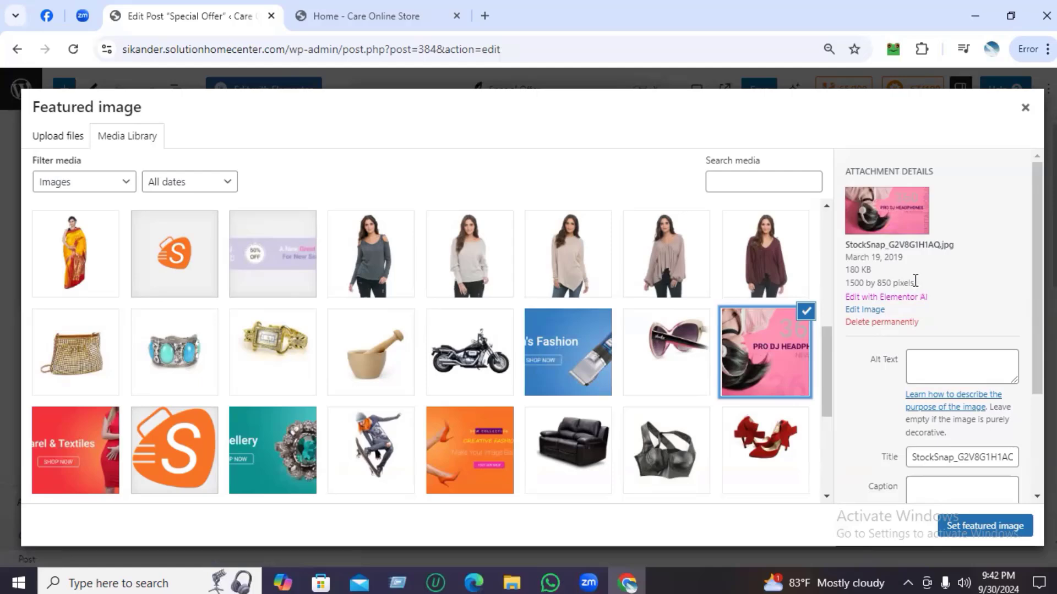
pyautogui.click(967, 530)
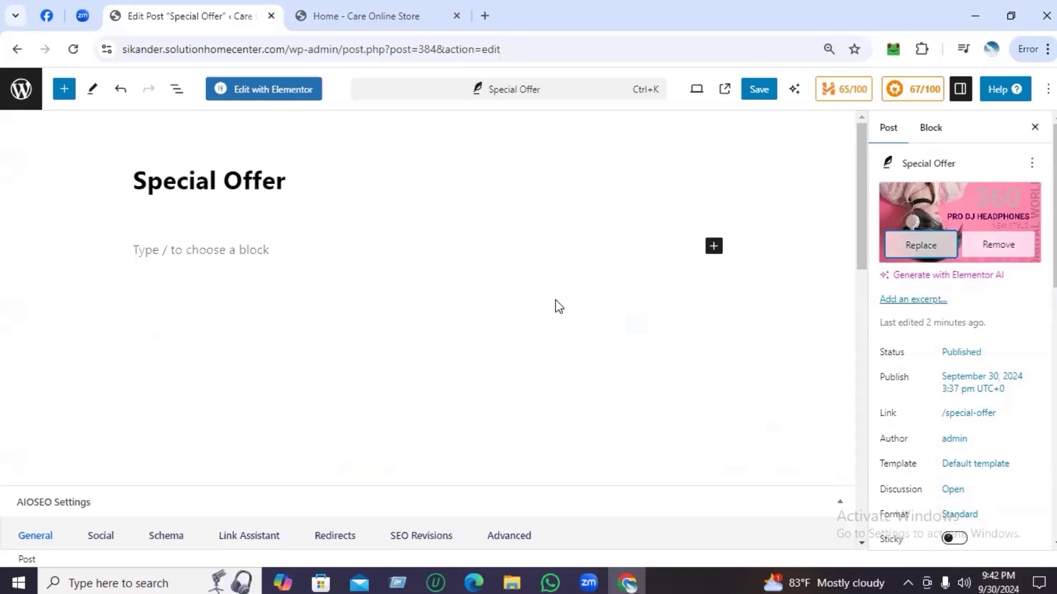
pyautogui.click(759, 94)
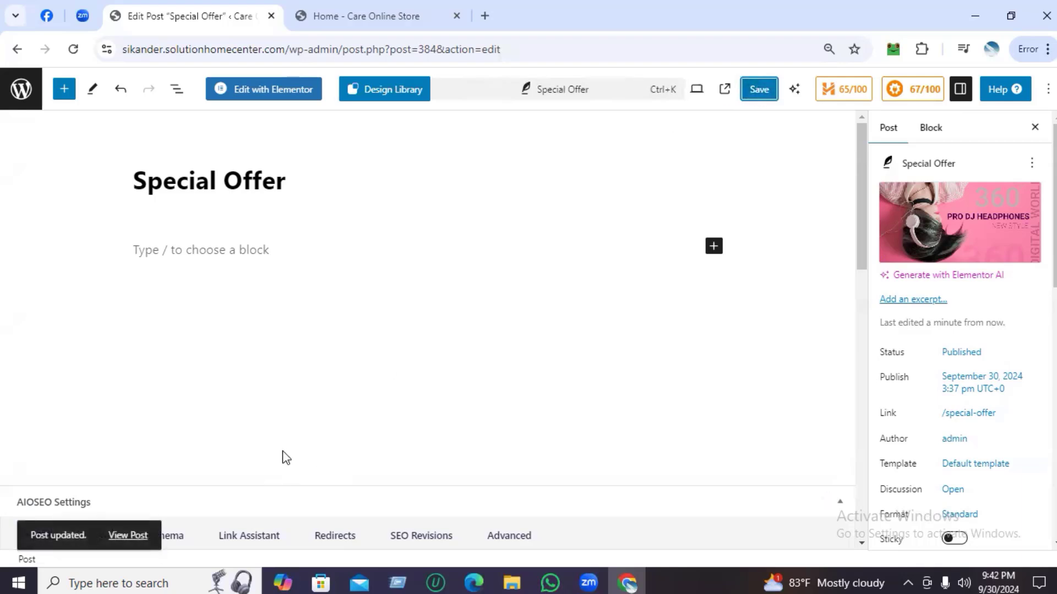
# Step: Reload the store's homepage in the other browser tab to examine the slider
pyautogui.click(355, 22)
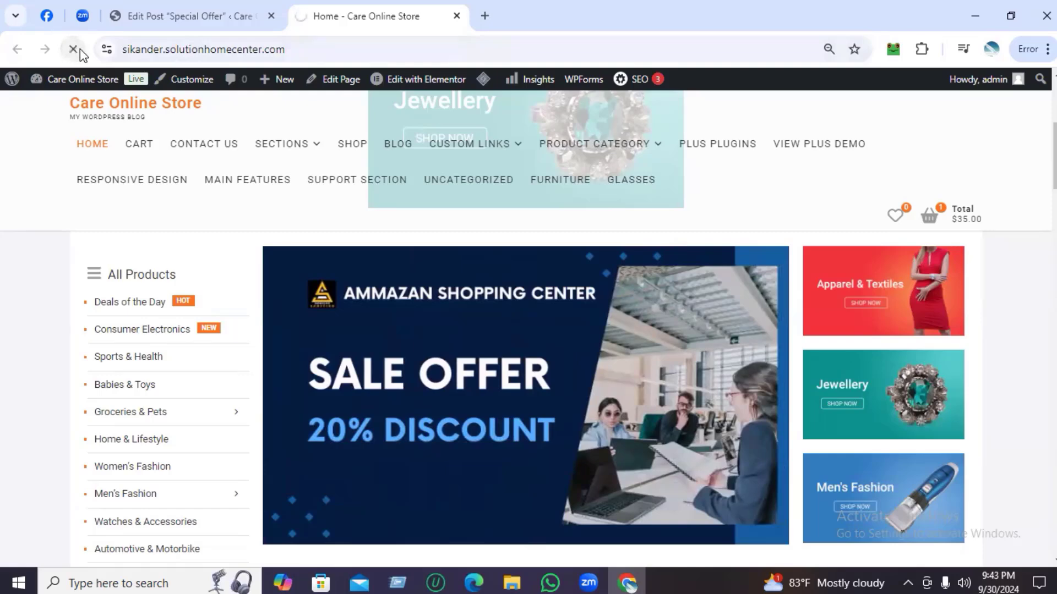
pyautogui.click(74, 49)
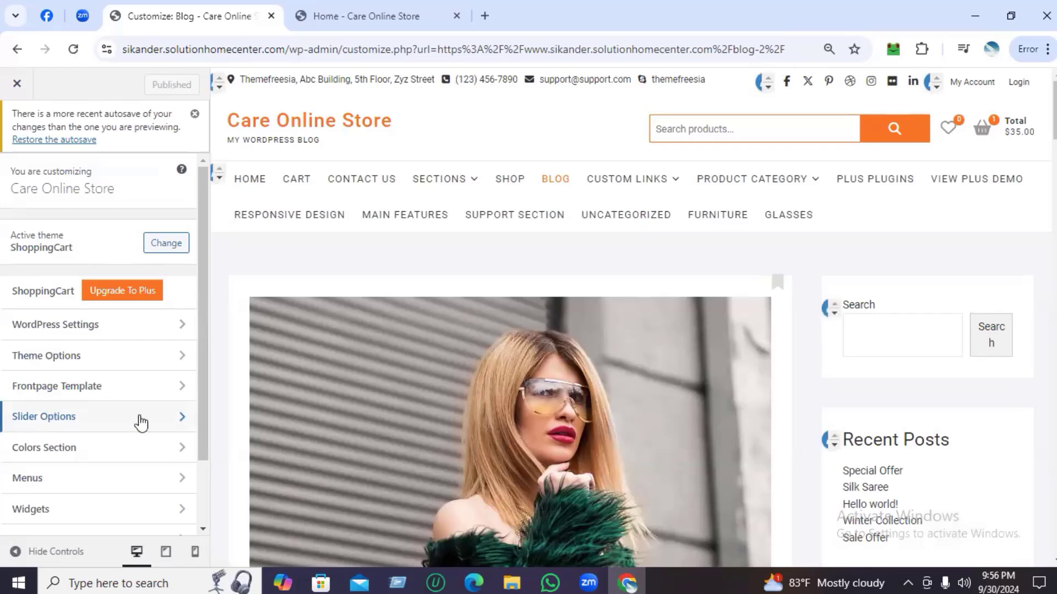
# Step: Open the Slider Settings in the site's Slider Options and examine the display, category, recommended image size, animation and speed options
pyautogui.click(157, 417)
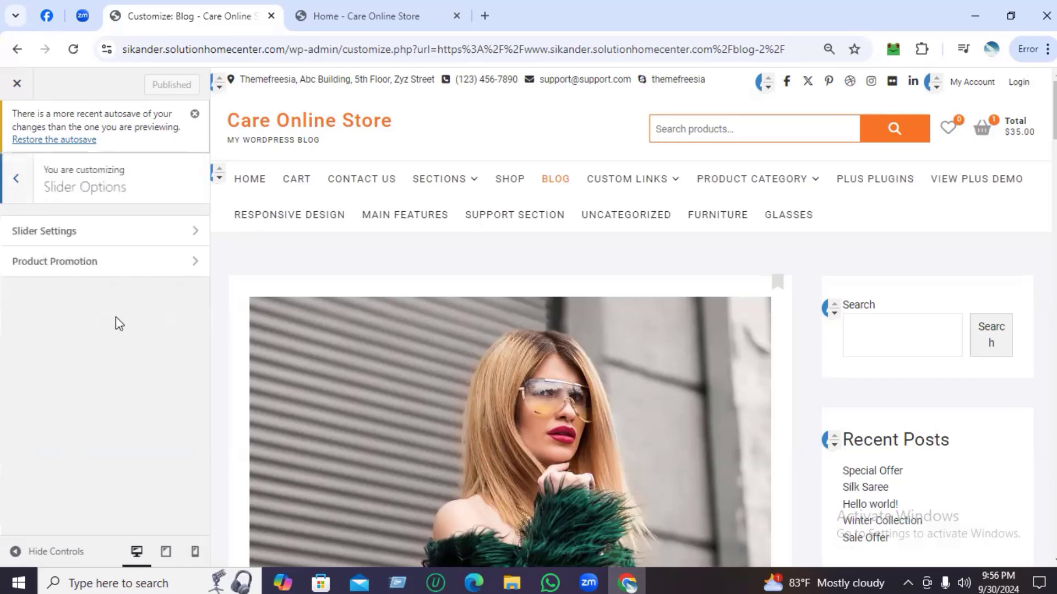
pyautogui.click(64, 233)
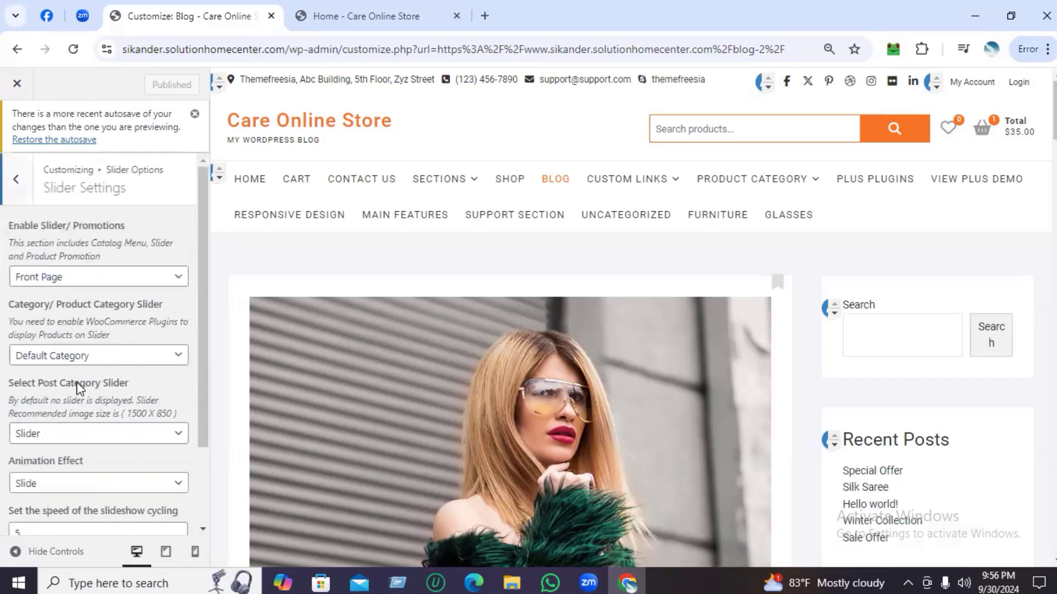
pyautogui.scroll(-3, 77, 382)
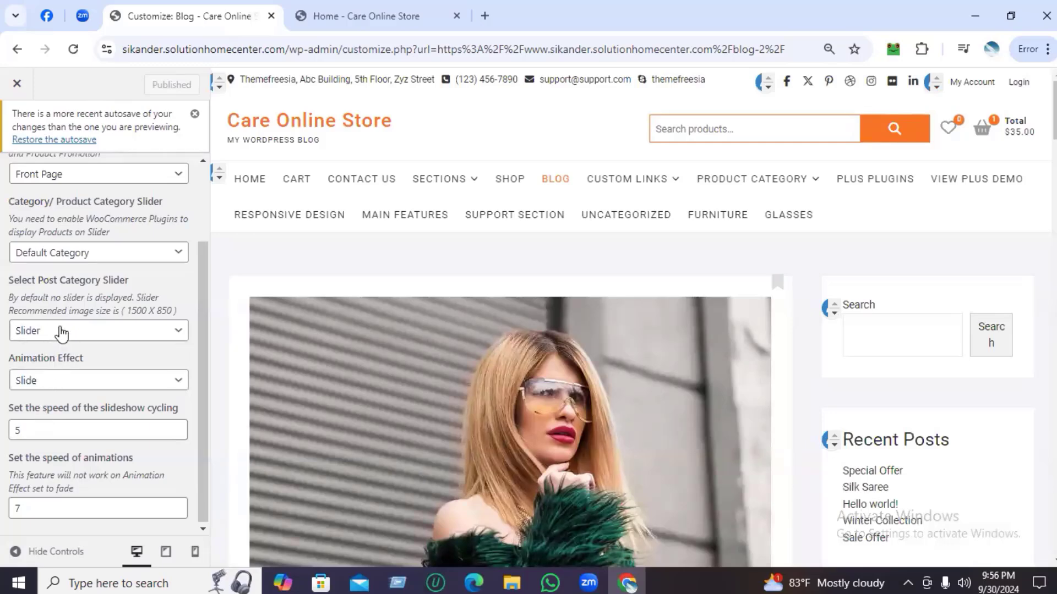
pyautogui.scroll(2, 78, 272)
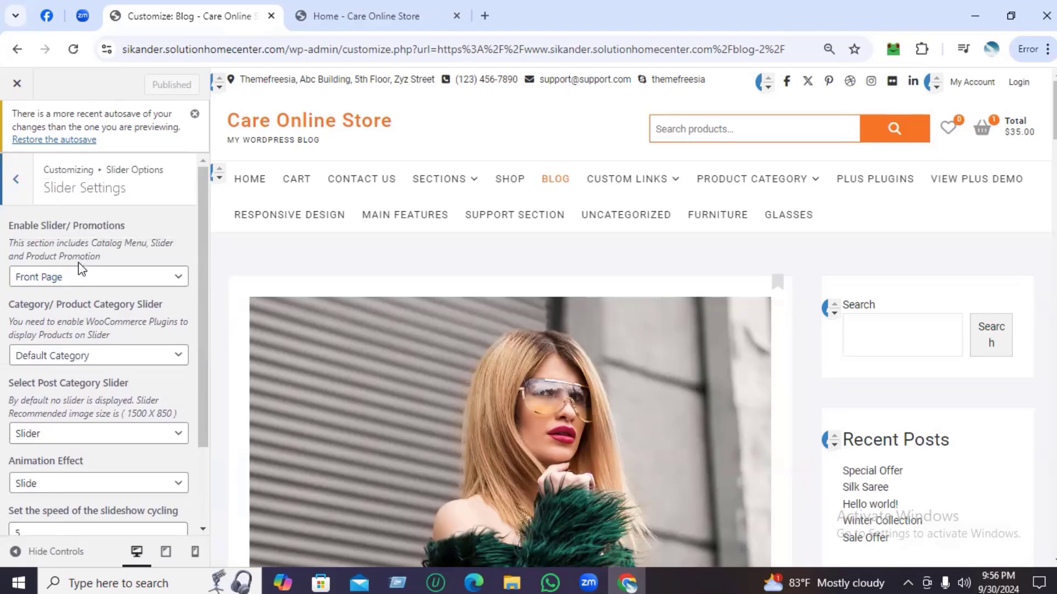
pyautogui.scroll(-2, 78, 262)
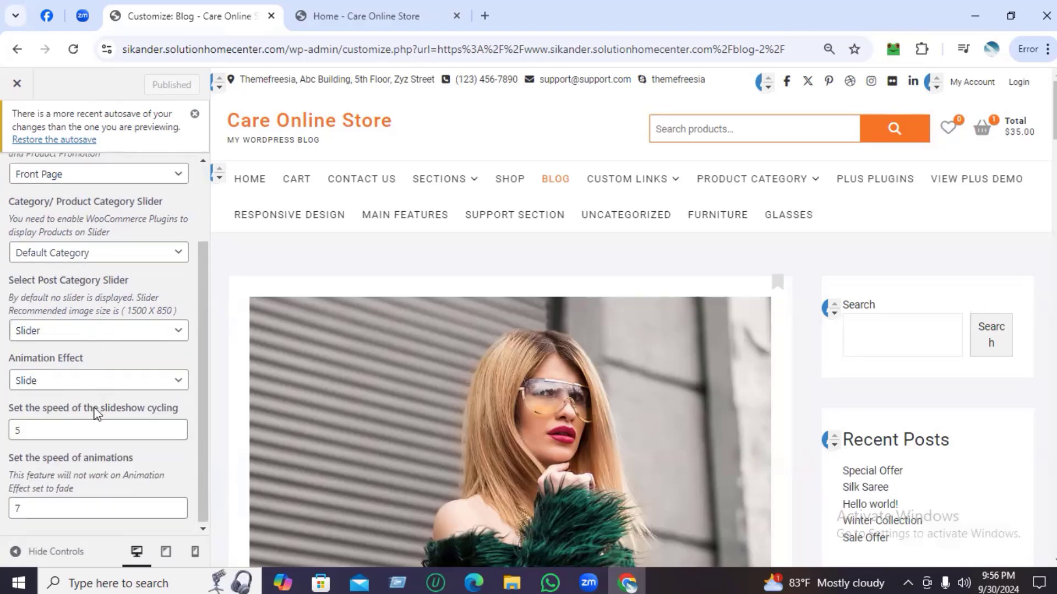
pyautogui.scroll(3, 98, 293)
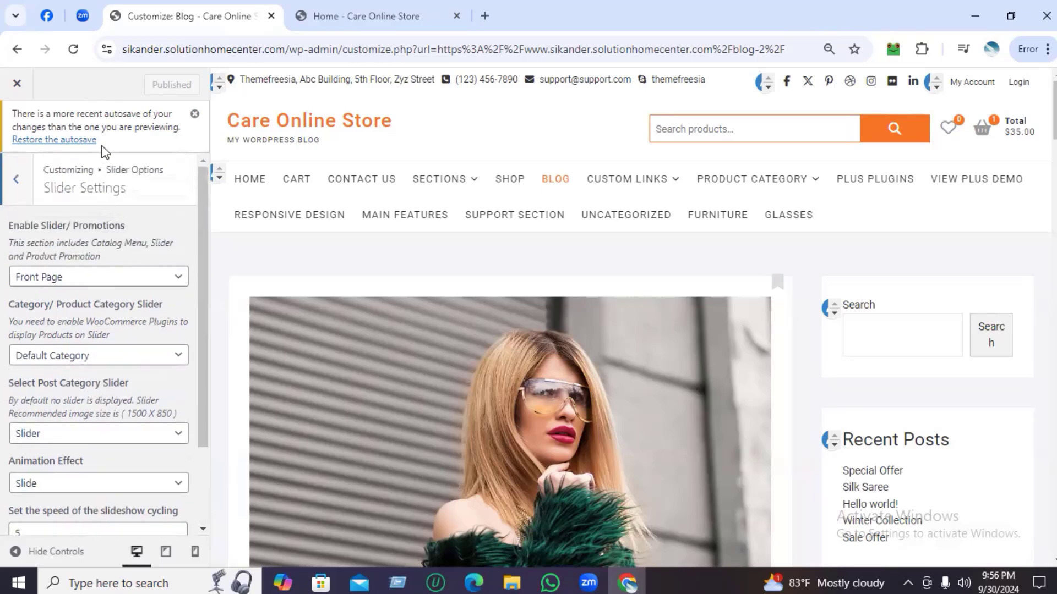
# Step: Restore the more recent autosave of the site customization and reopen the Slider Settings
pyautogui.click(57, 141)
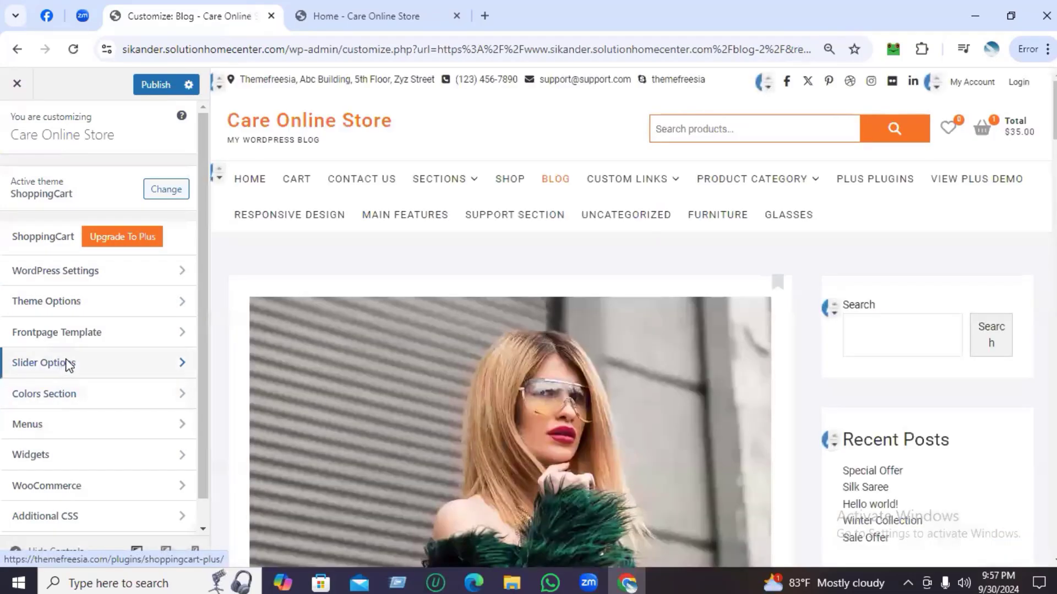
pyautogui.click(65, 363)
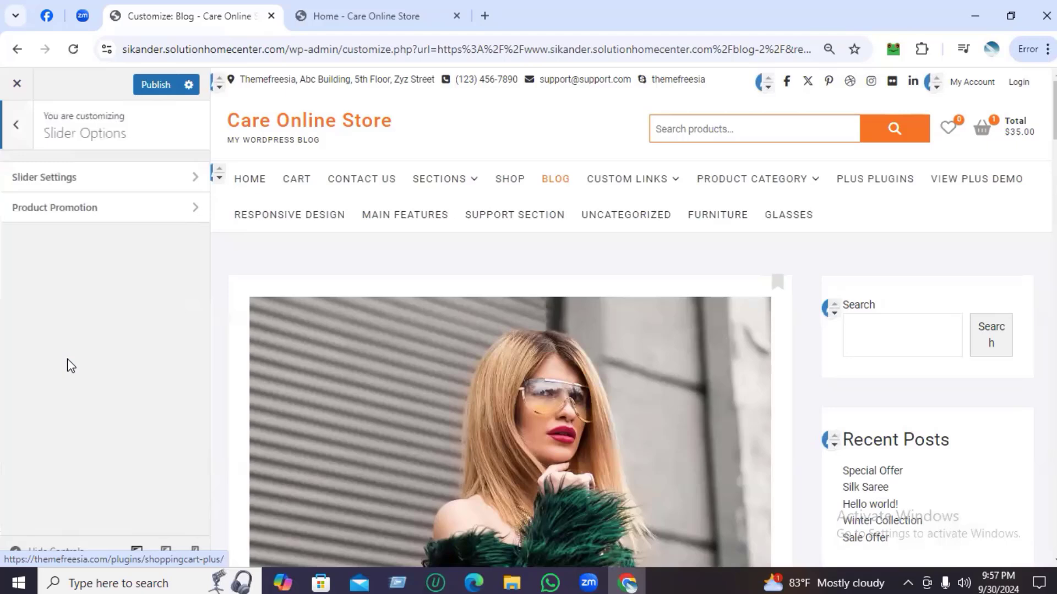
pyautogui.click(67, 184)
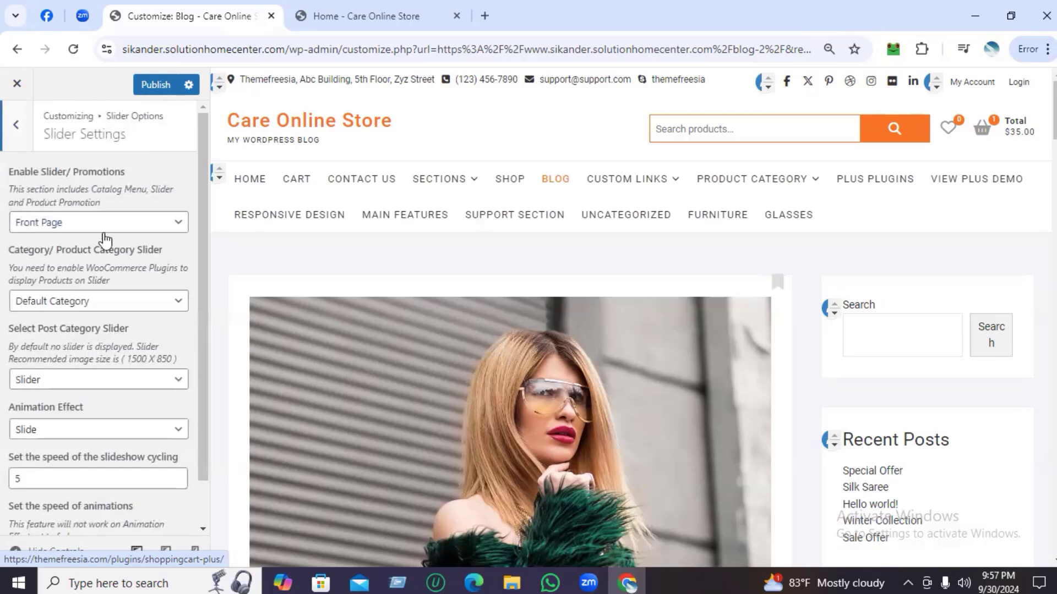
# Step: Examine the choices for category slider type, post category and animation effect, keeping Default Category, Slider and Slide, and review the speed settings
pyautogui.click(174, 303)
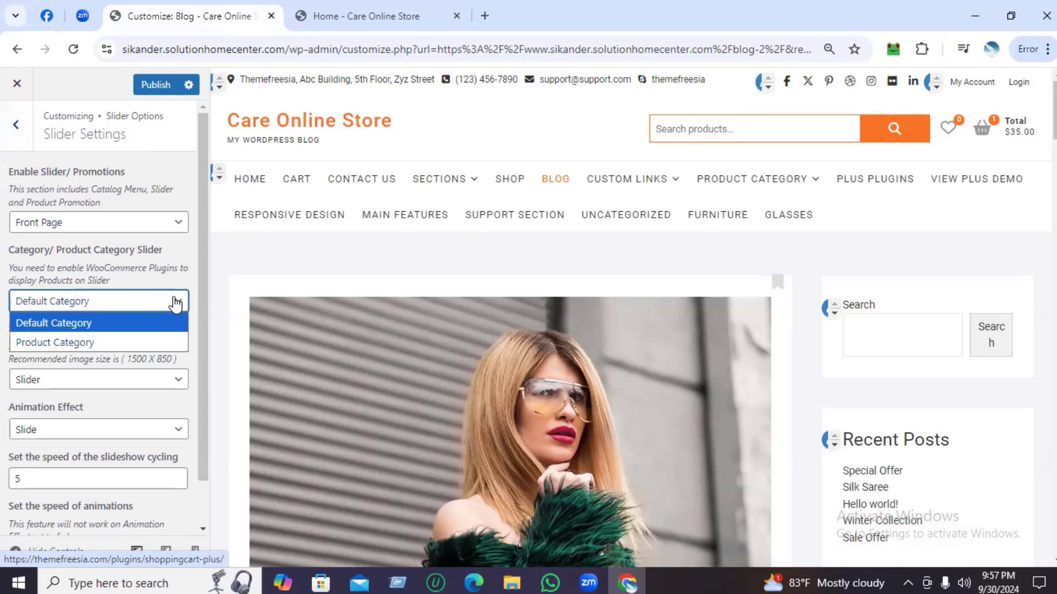
pyautogui.click(192, 247)
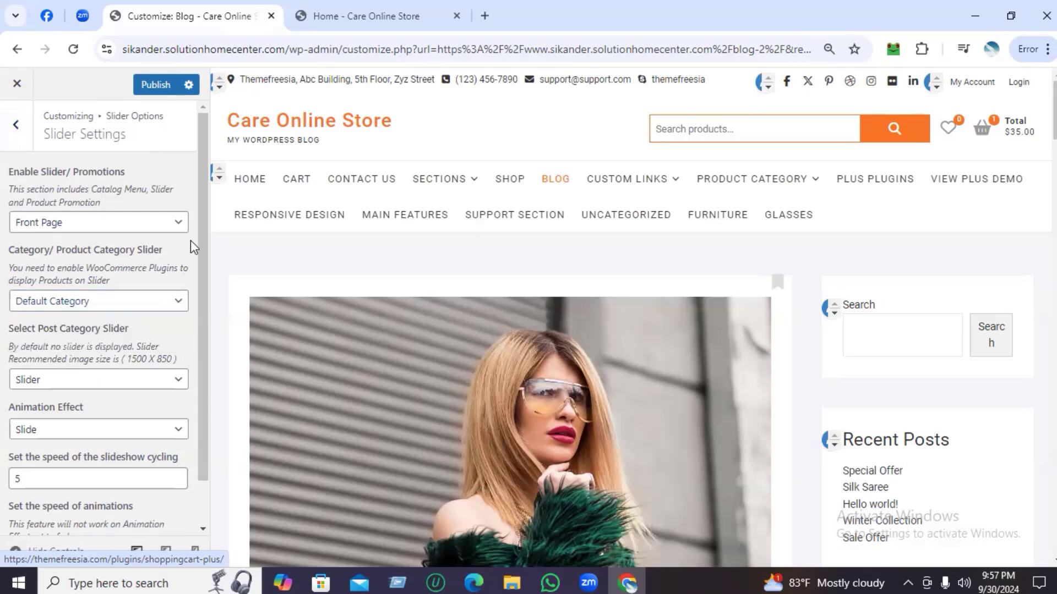
pyautogui.click(70, 383)
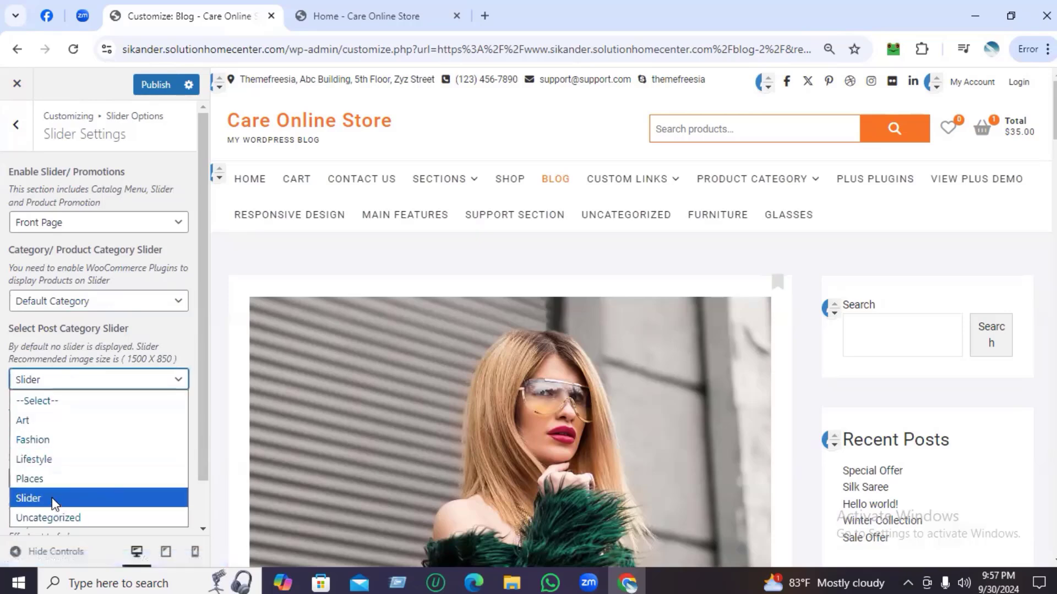
pyautogui.click(37, 499)
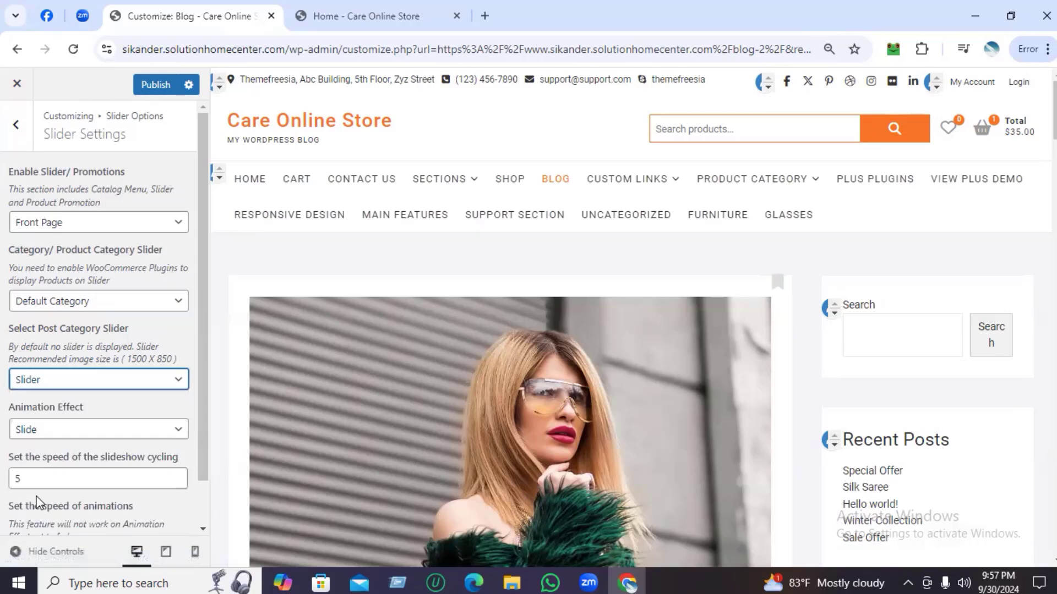
pyautogui.click(62, 432)
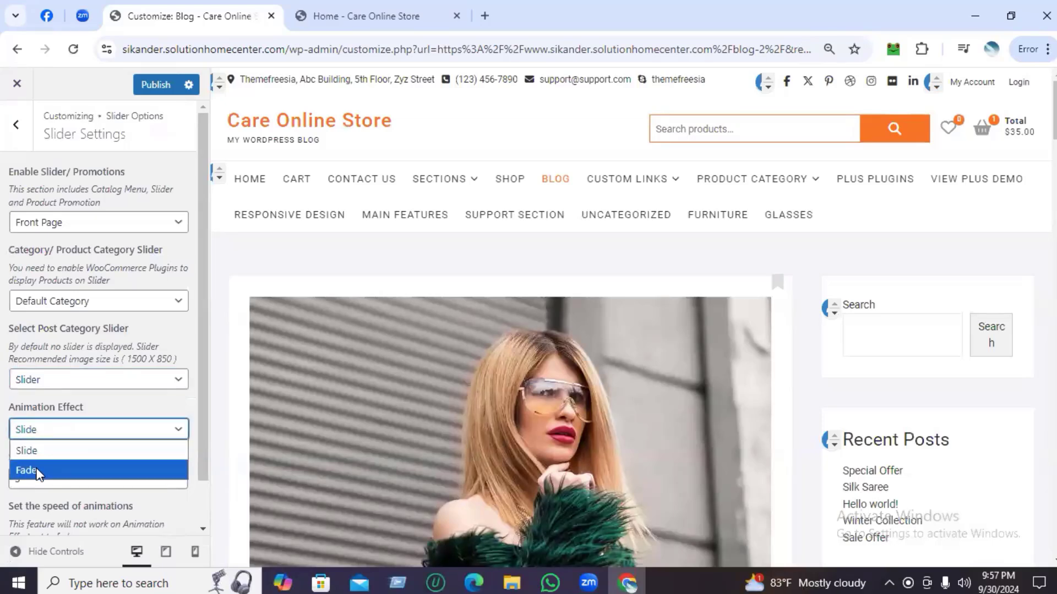
pyautogui.click(116, 406)
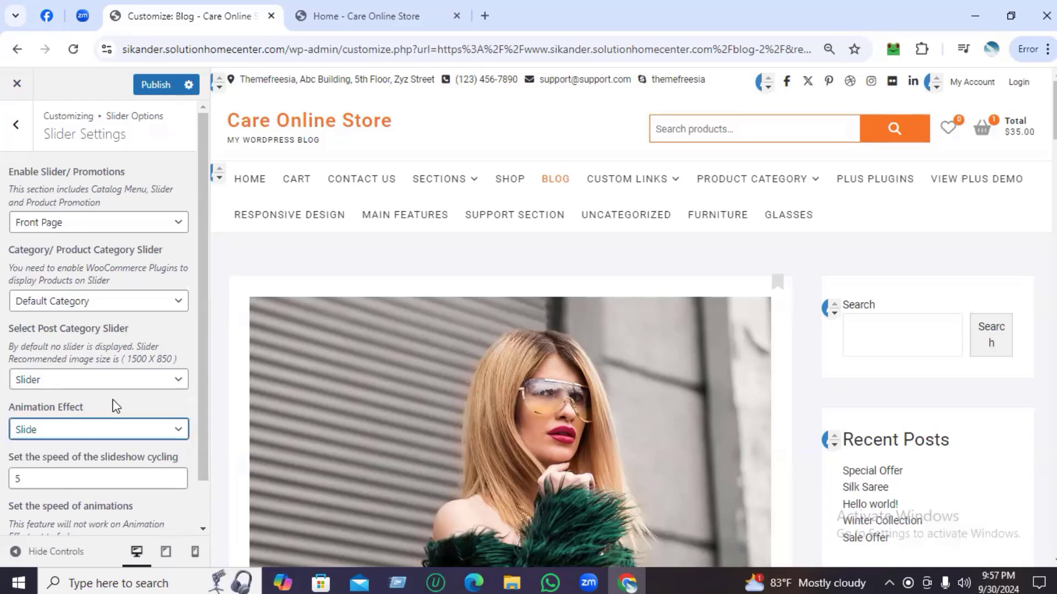
pyautogui.scroll(-1, 114, 402)
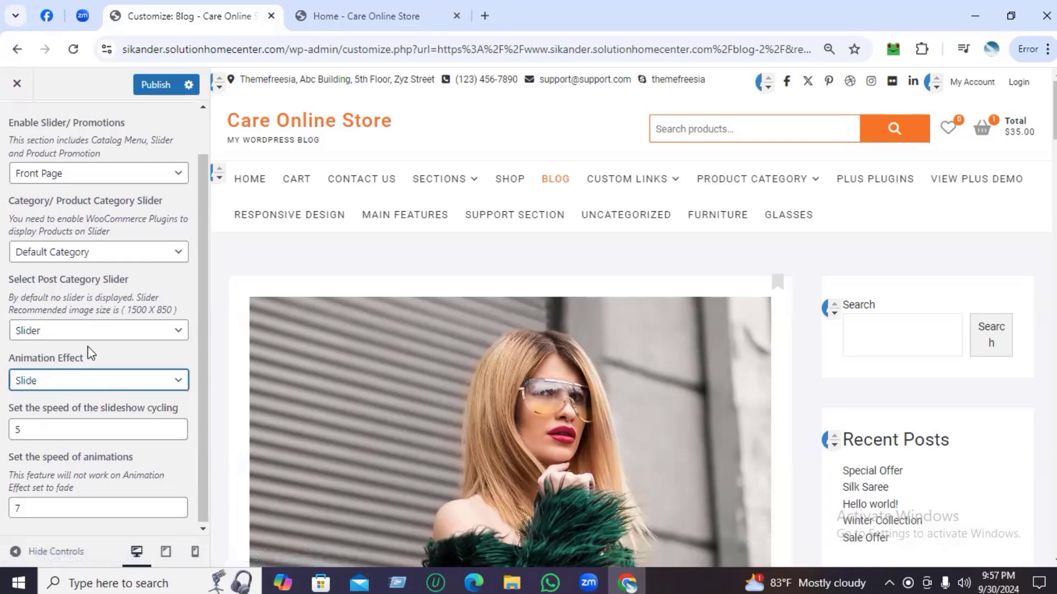
pyautogui.scroll(1, 99, 333)
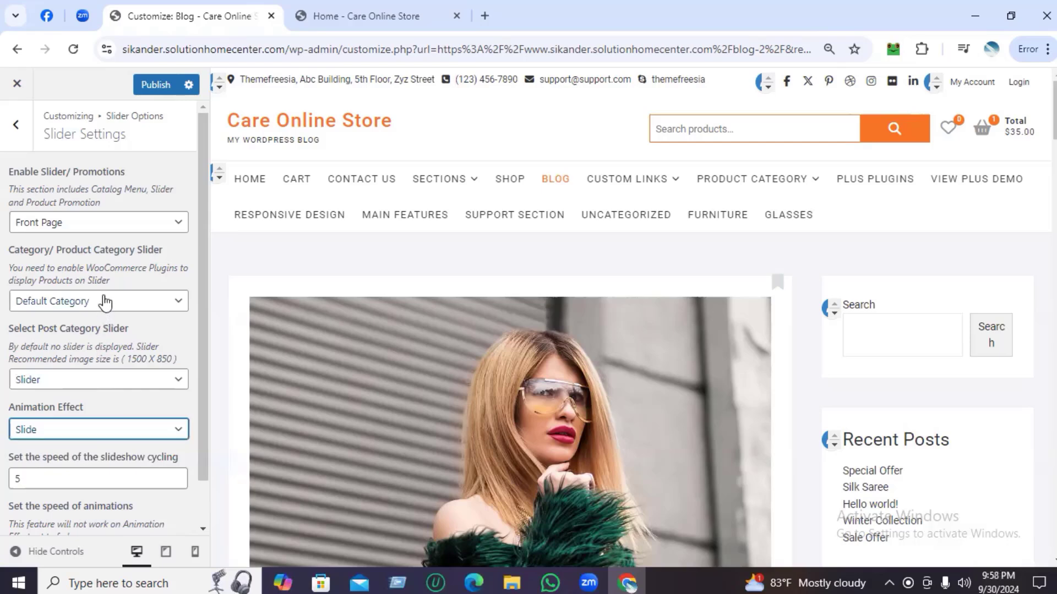
pyautogui.scroll(-2, 105, 301)
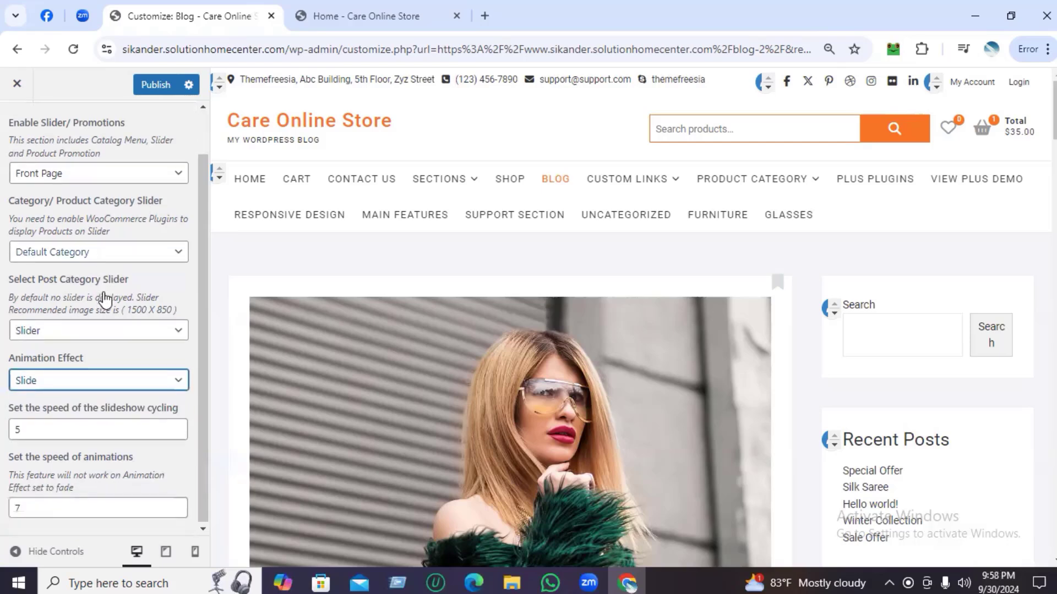
# Step: Leave the site customization without publishing, discarding the restored changes
pyautogui.click(18, 85)
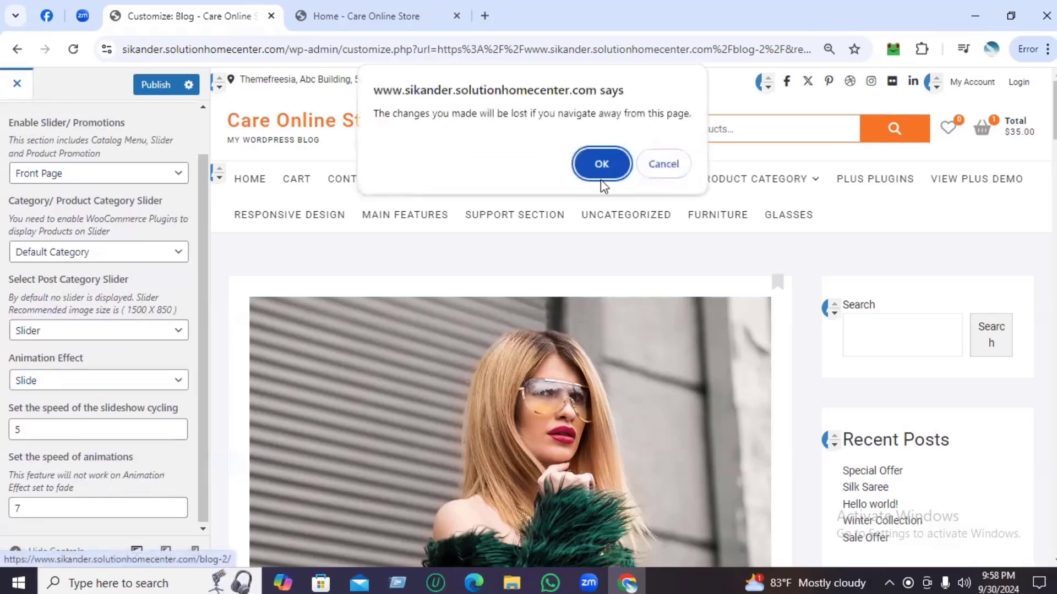
pyautogui.click(677, 170)
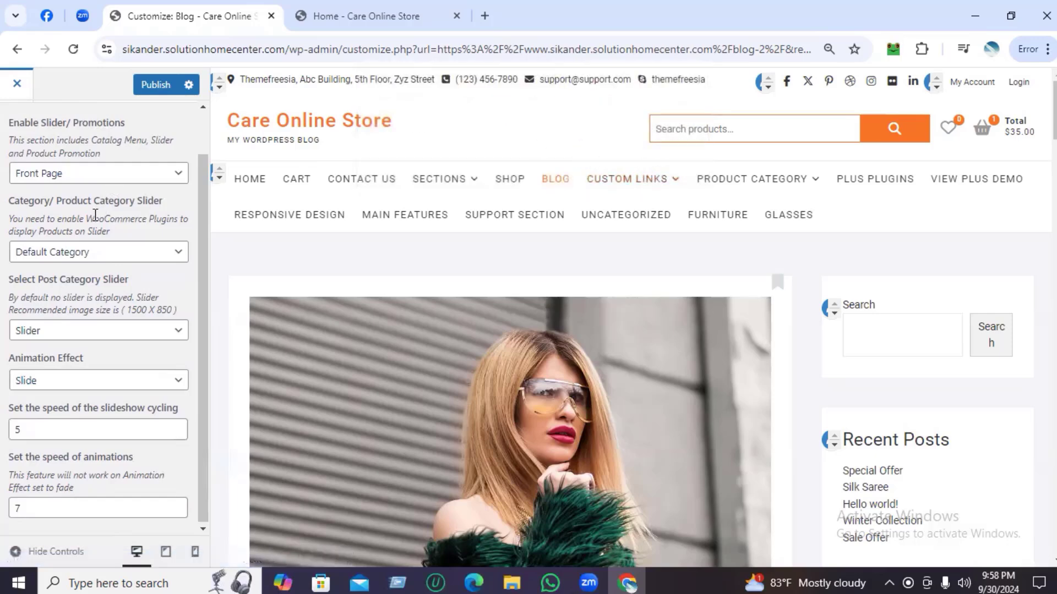
pyautogui.click(19, 85)
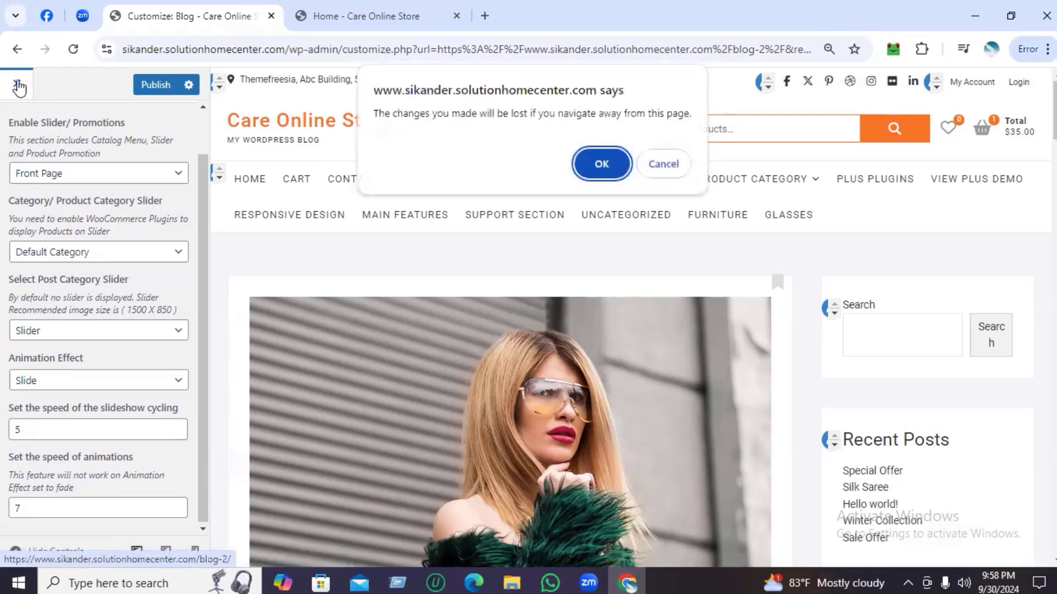
pyautogui.click(601, 163)
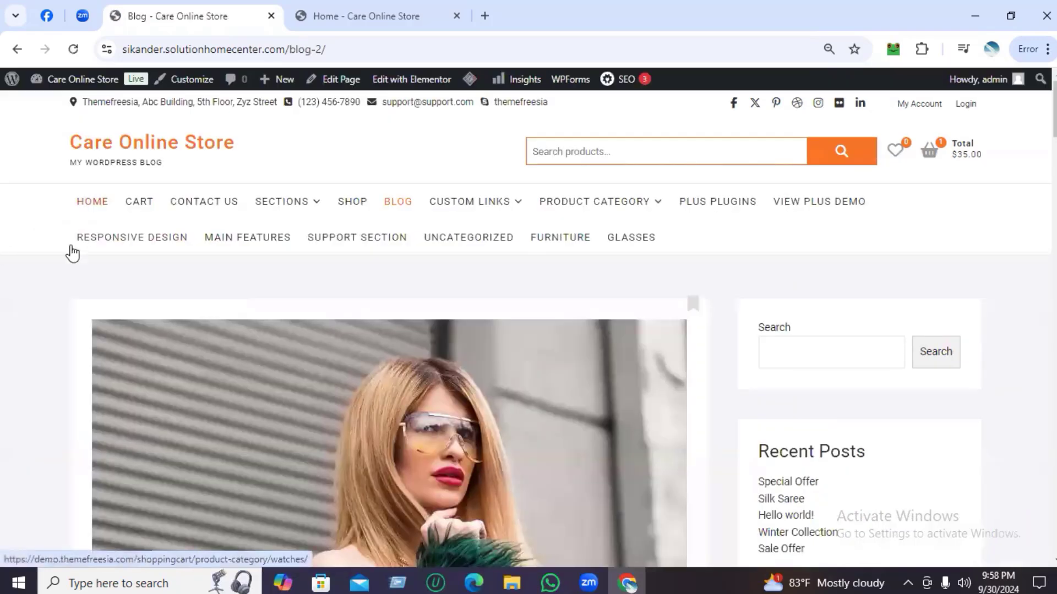
# Step: Reopen the site customization and examine the three Product Promotion images, their recommended sizes and product URLs in the Slider Options
pyautogui.click(188, 86)
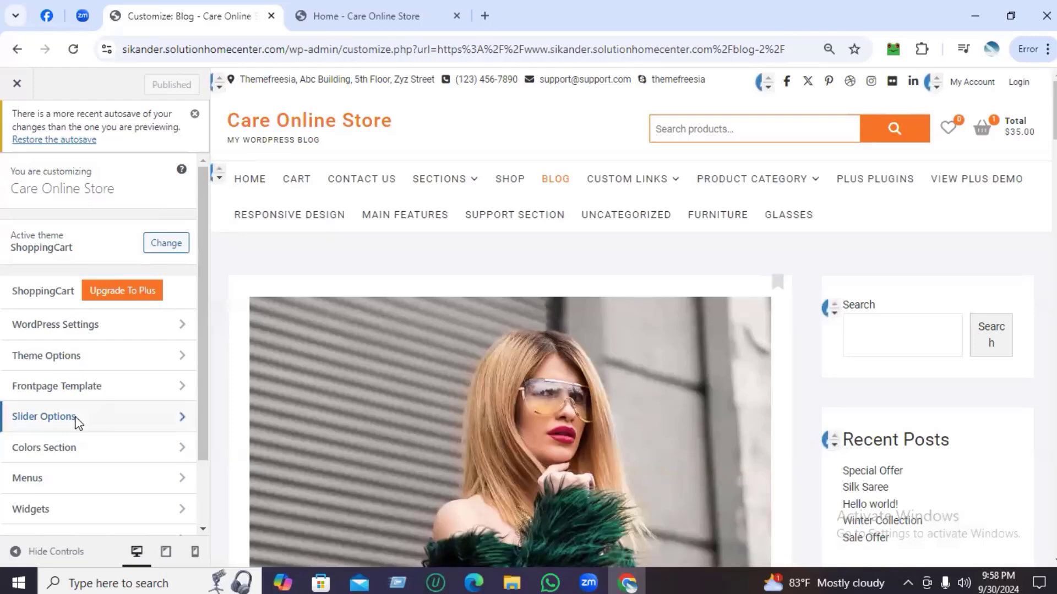
pyautogui.click(182, 419)
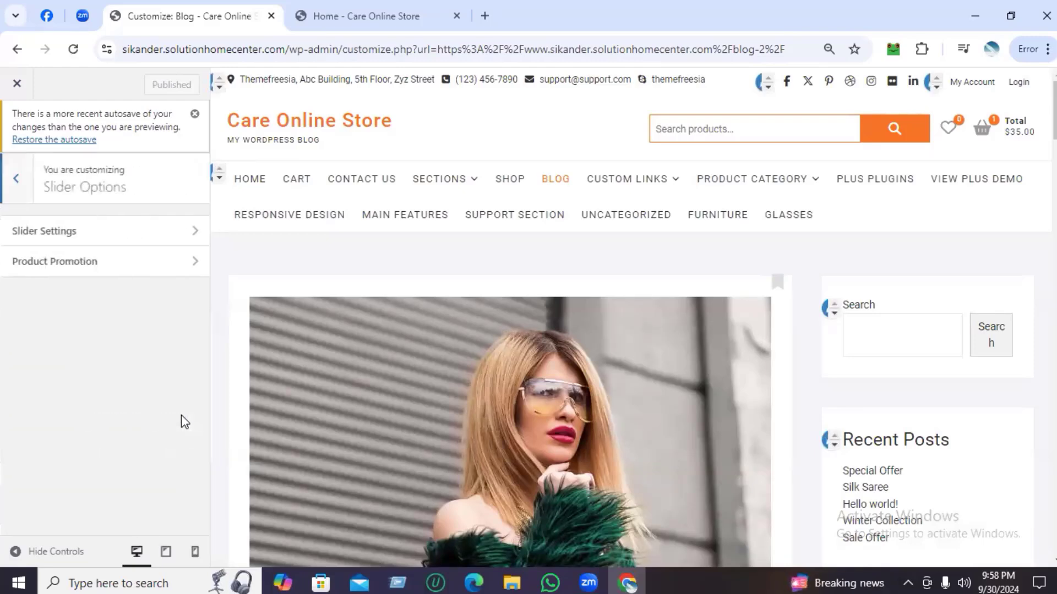
pyautogui.click(94, 264)
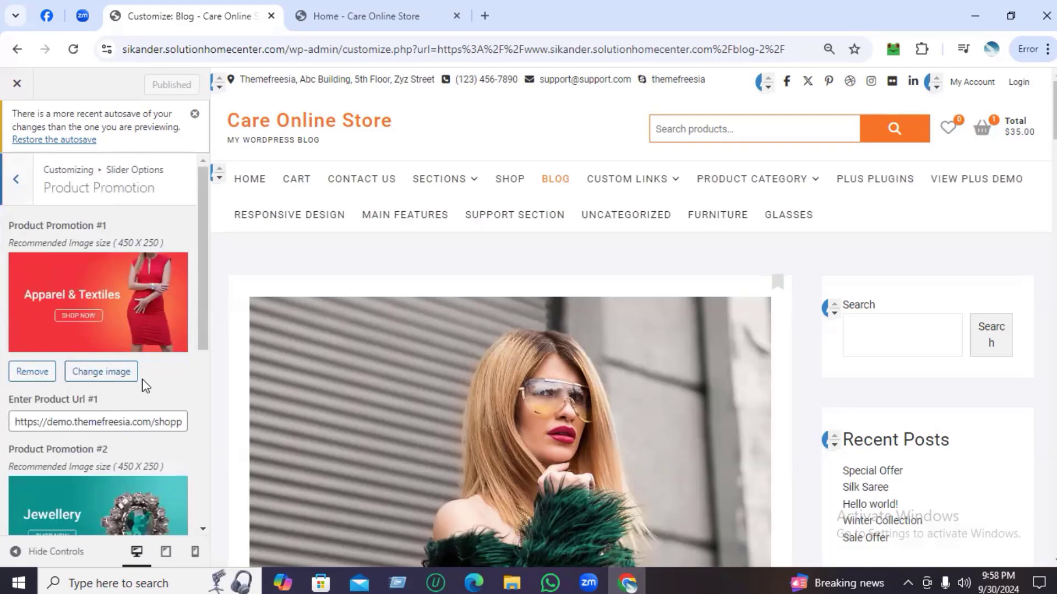
pyautogui.scroll(-4, 143, 379)
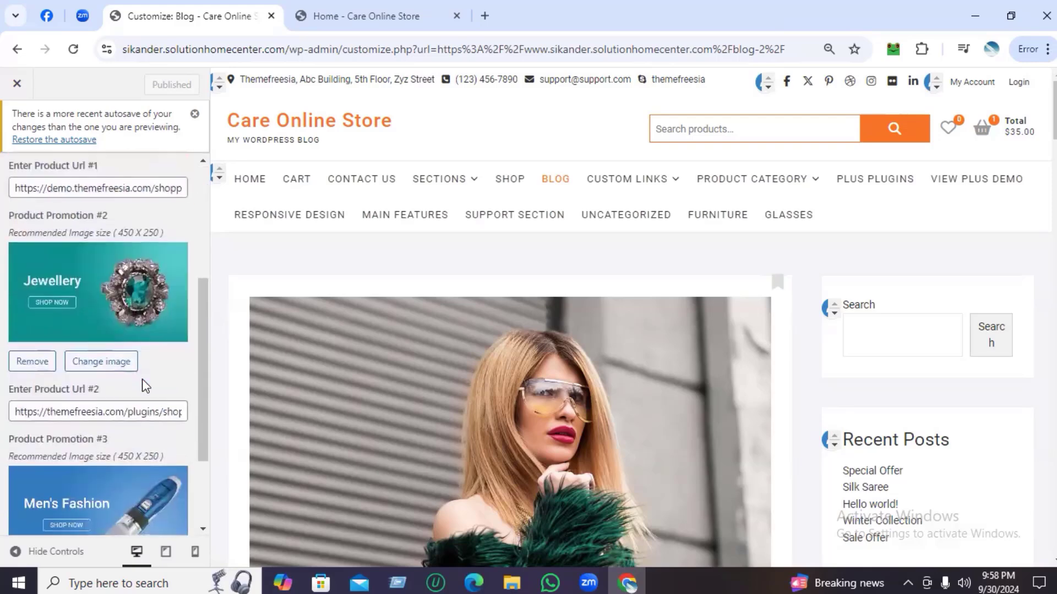
pyautogui.scroll(-2, 145, 385)
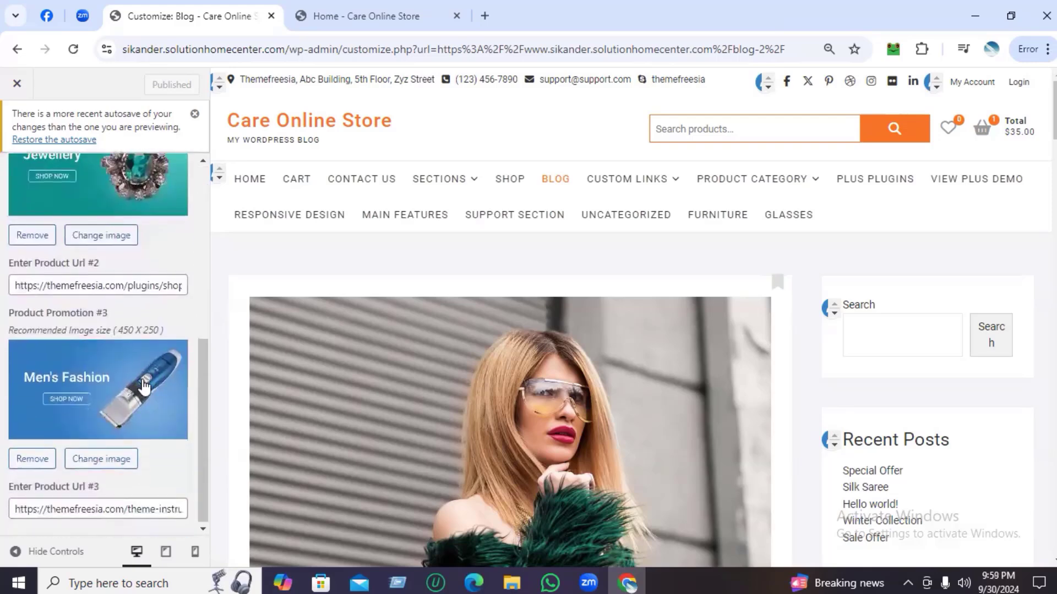
# Step: Leave Product Promotion for the Slider Settings and examine the category, animation effect and speed options
pyautogui.scroll(6, 143, 383)
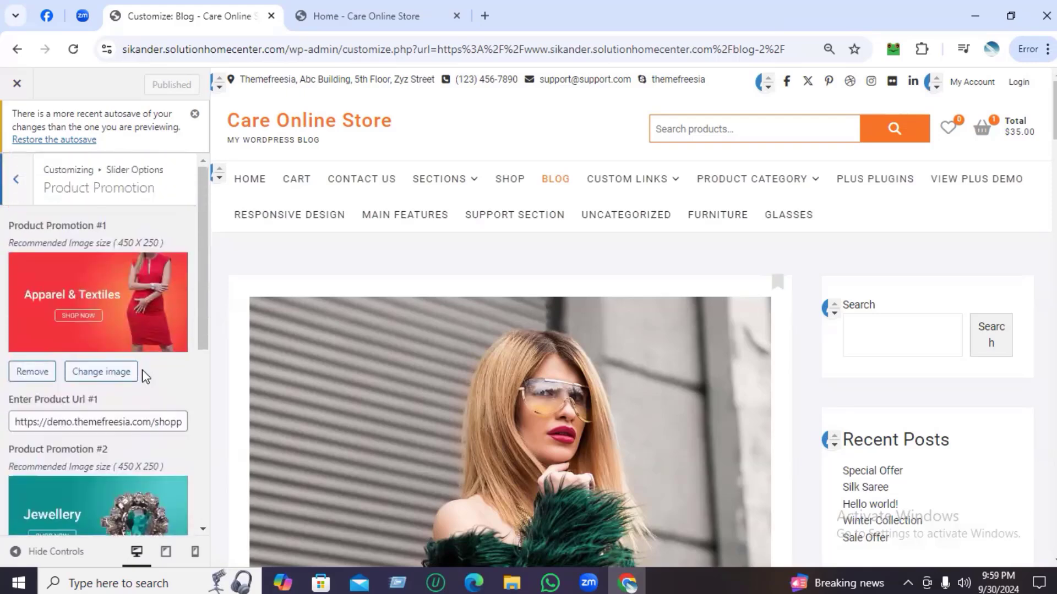
pyautogui.click(17, 182)
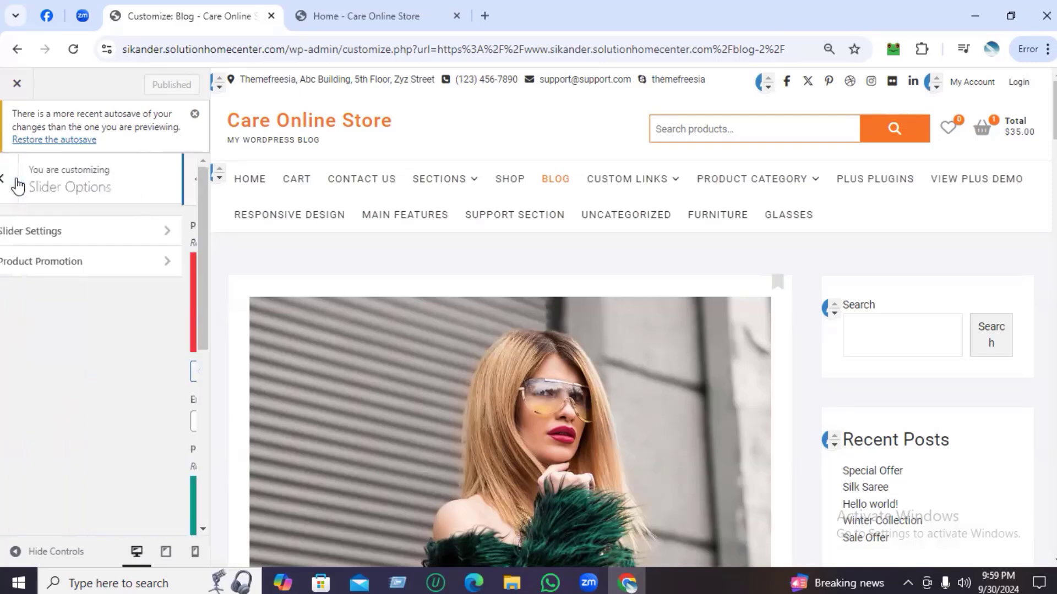
pyautogui.click(44, 234)
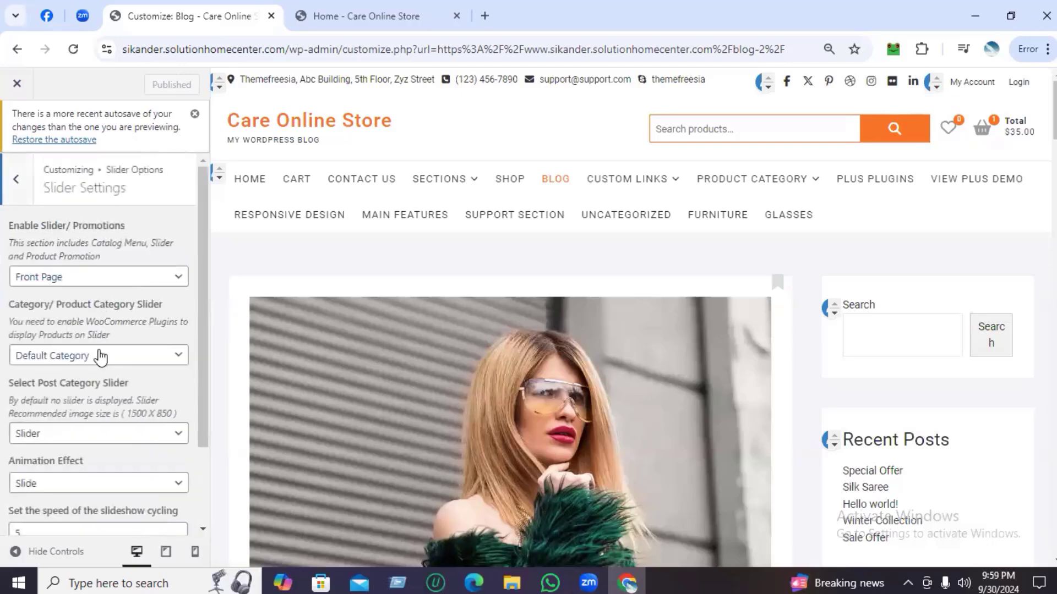
pyautogui.scroll(-1, 98, 391)
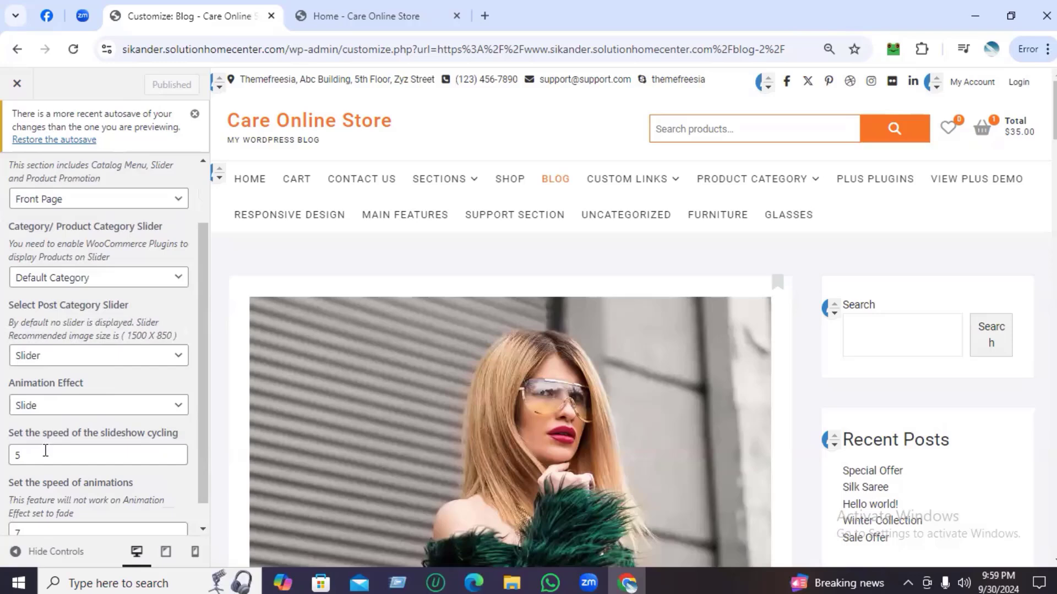
pyautogui.scroll(-1, 46, 451)
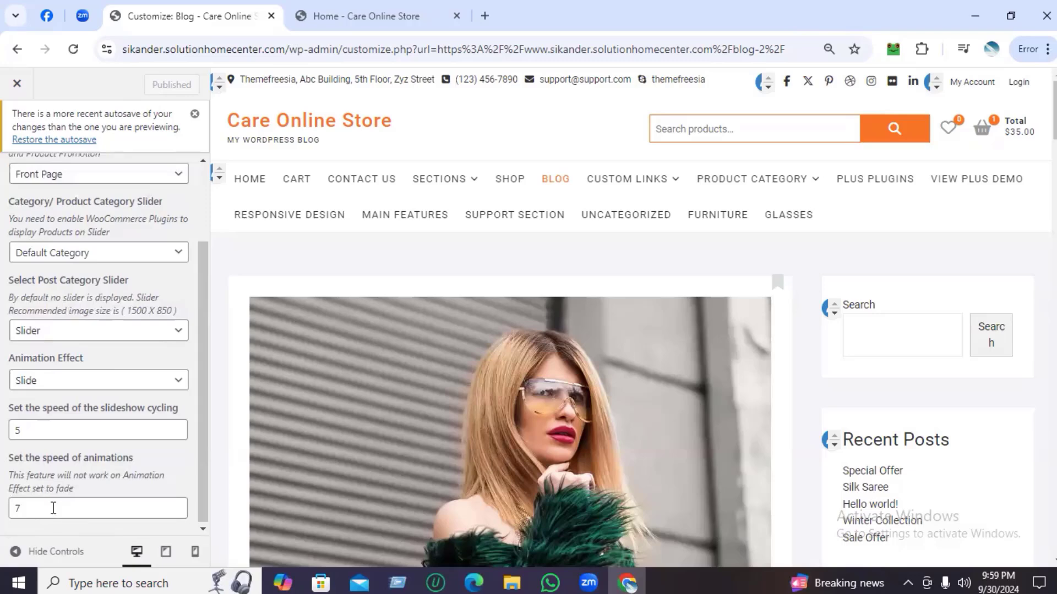
pyautogui.scroll(3, 159, 207)
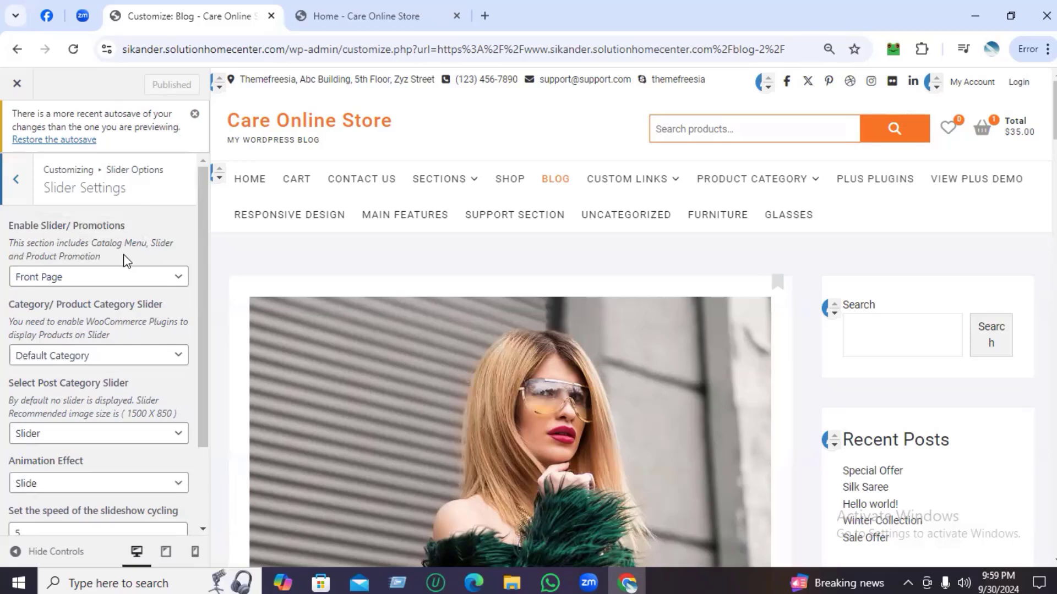
# Step: Dismiss the autosave notice and review the Slider Settings, keeping Slider as the post category and checking the Enable Slider/Promotions setting
pyautogui.click(194, 114)
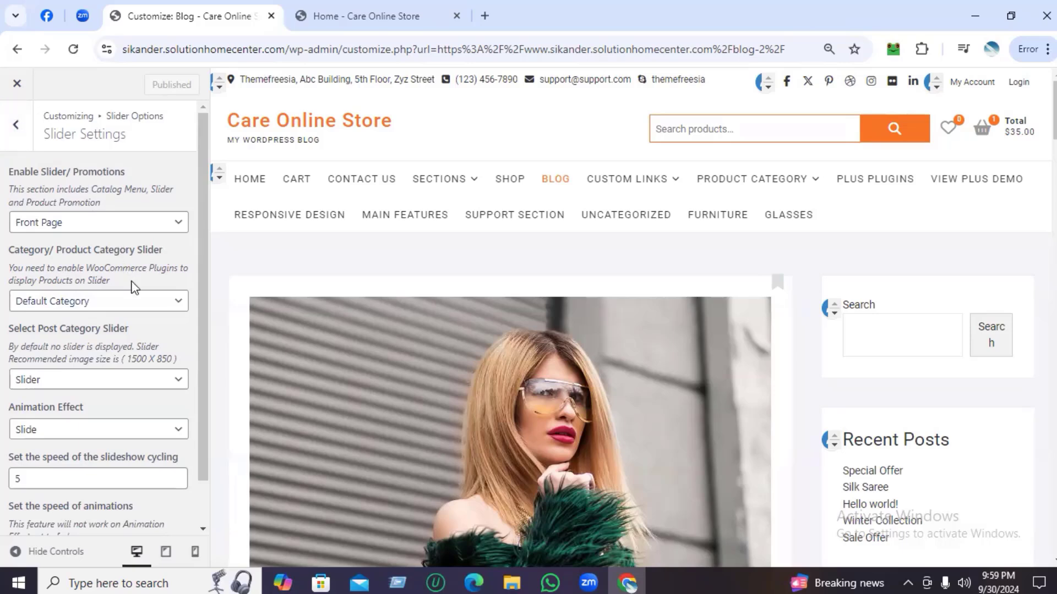
pyautogui.scroll(-1, 136, 315)
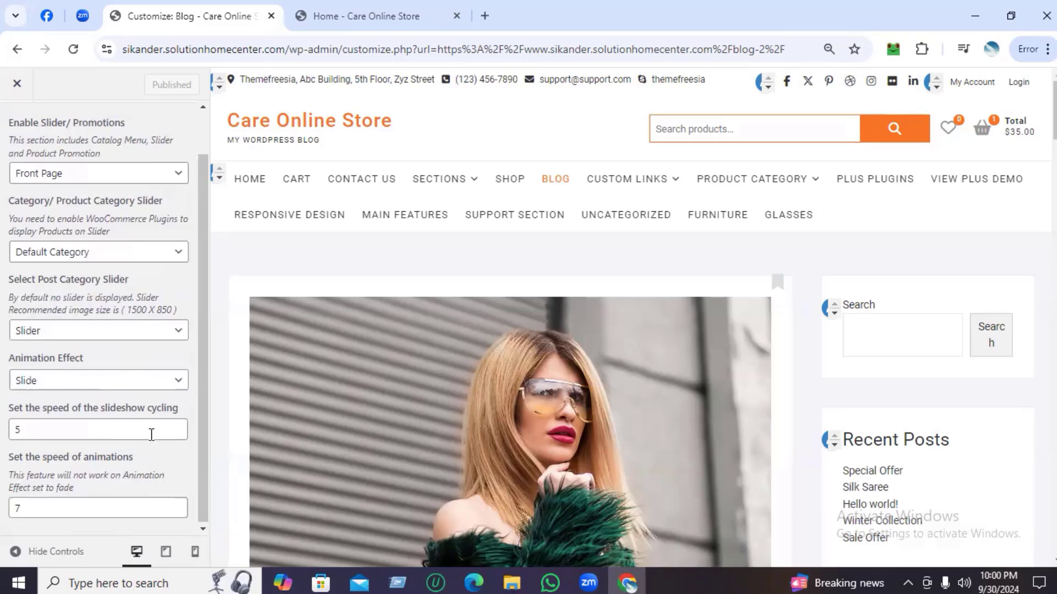
pyautogui.scroll(1, 108, 368)
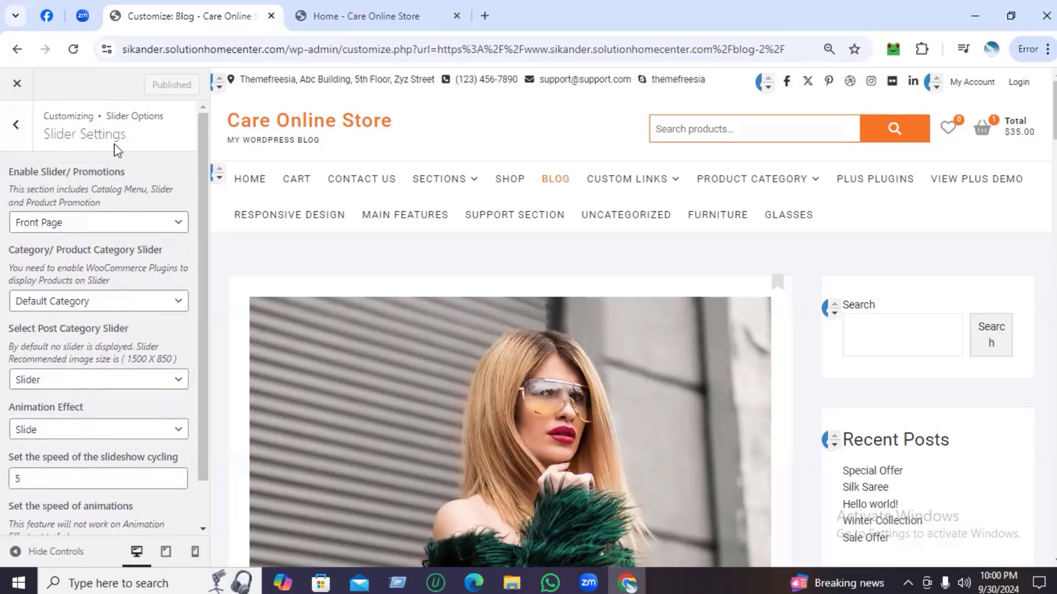
pyautogui.scroll(-1, 117, 152)
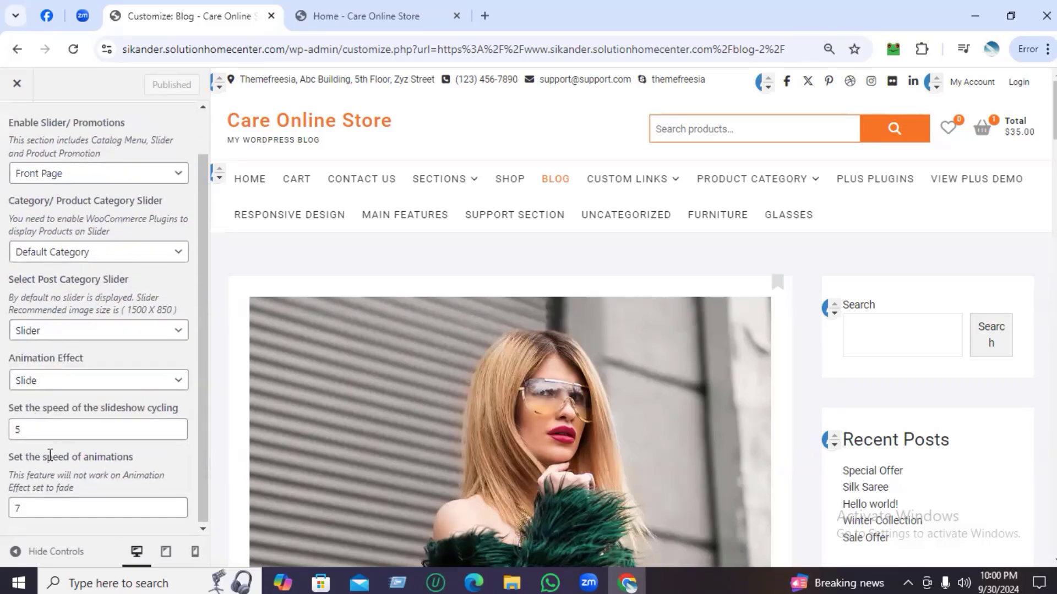
pyautogui.click(54, 333)
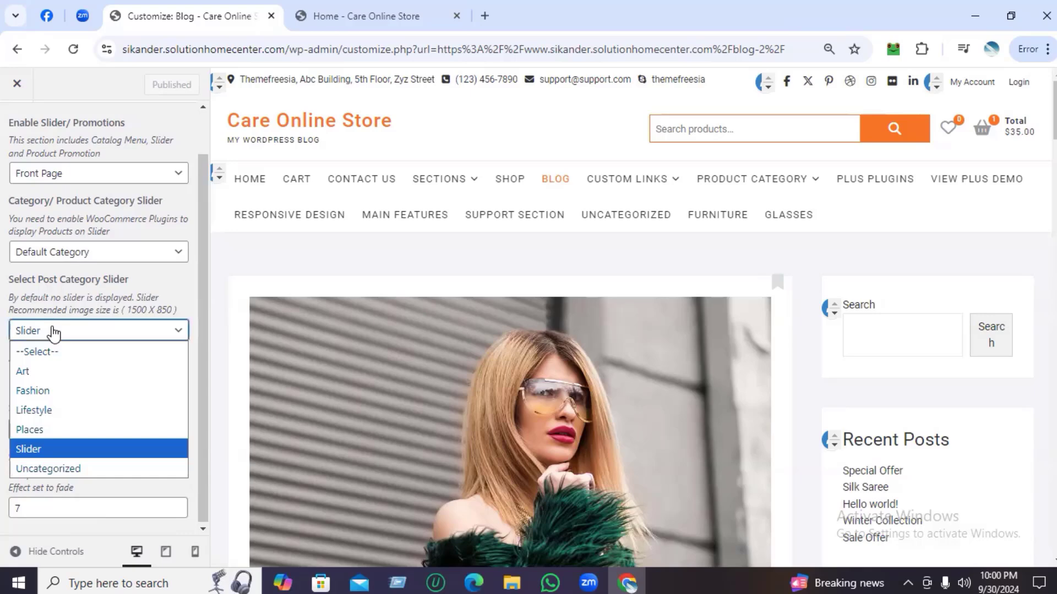
pyautogui.click(29, 448)
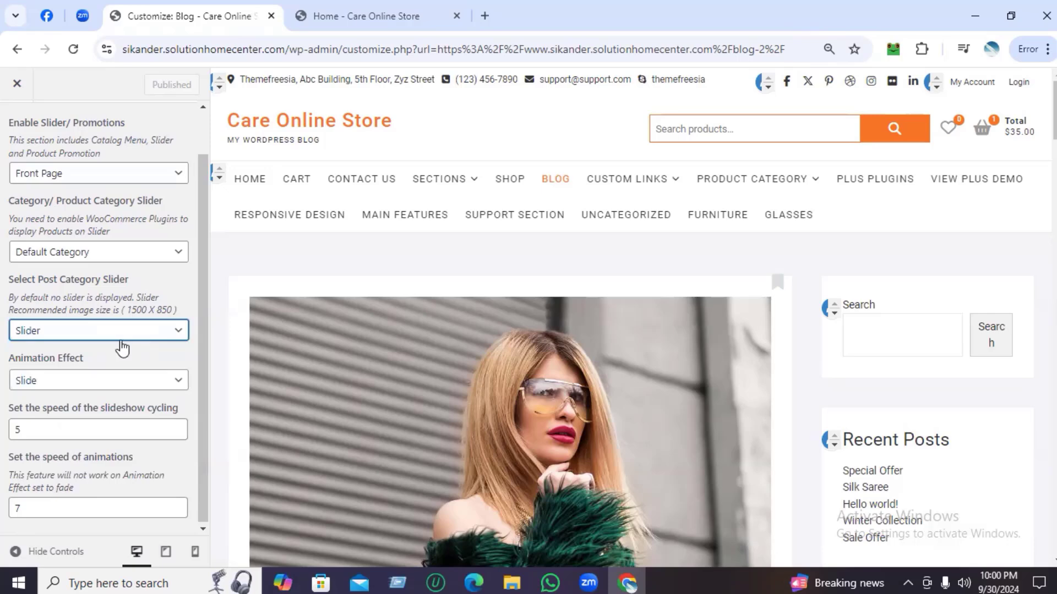
pyautogui.click(81, 175)
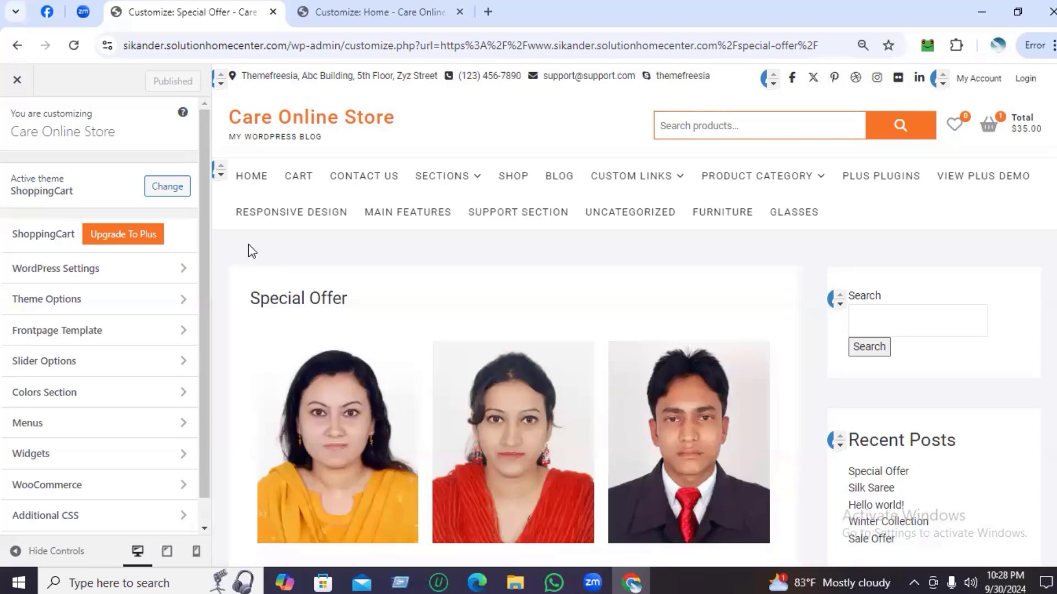
# Step: Open the Slider Settings within the Slider Options of the Special Offer page's customization
pyautogui.click(51, 362)
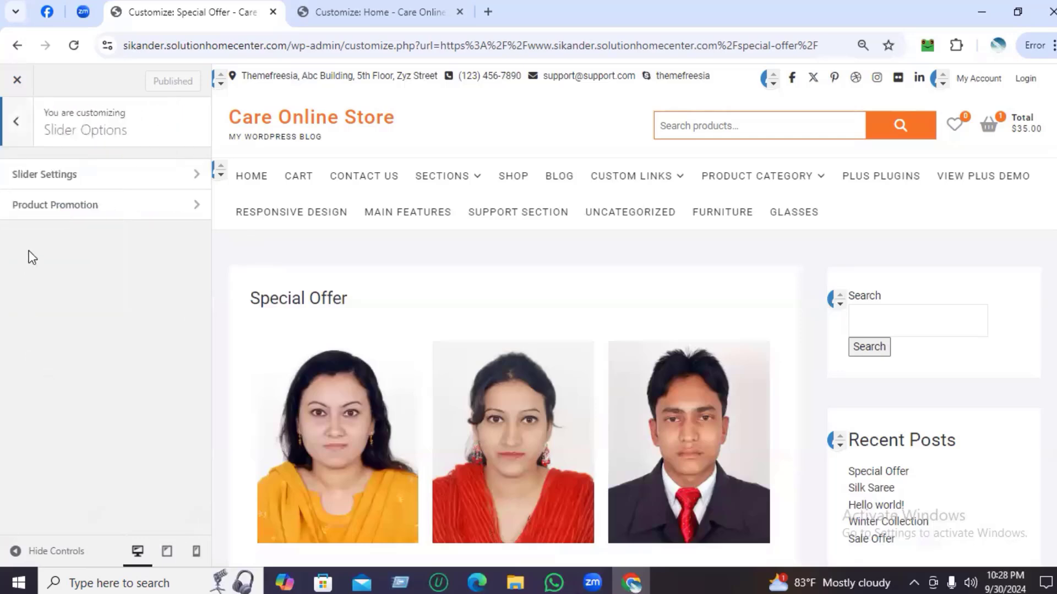
pyautogui.click(34, 177)
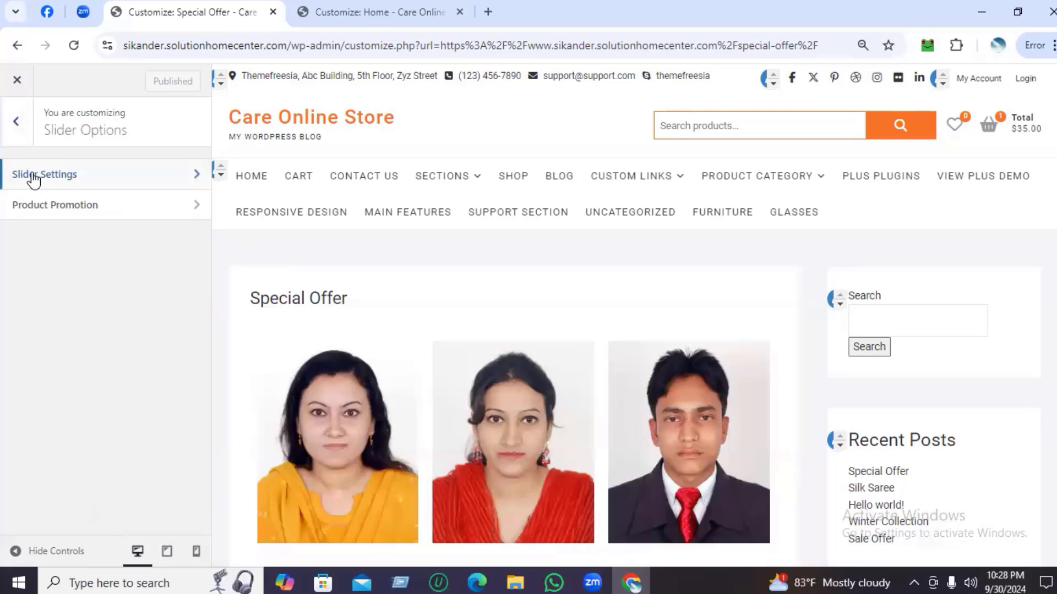